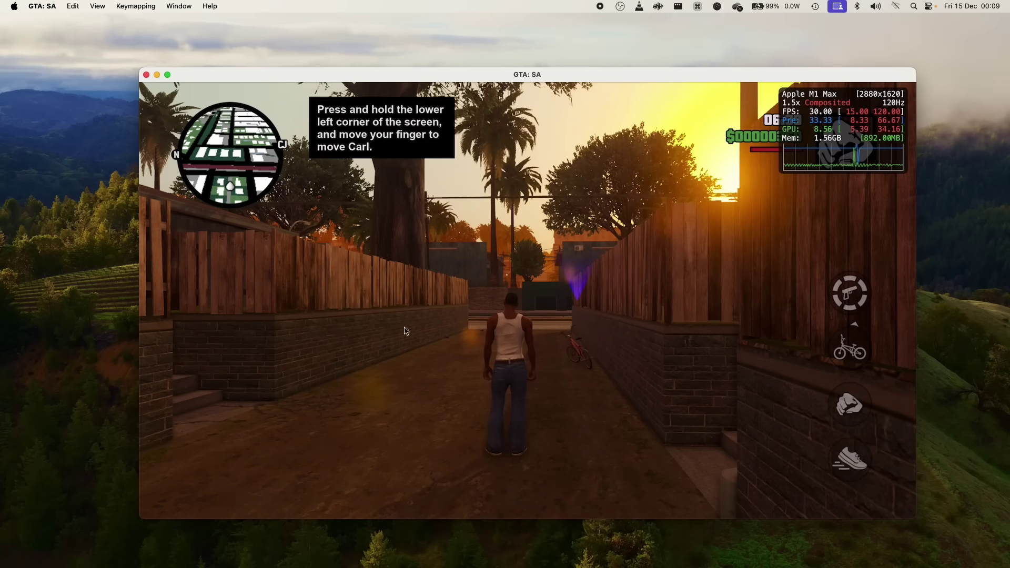
{"action": "left_click_drag", "start_coordinate": [405, 330], "coordinate": [356, 413]}
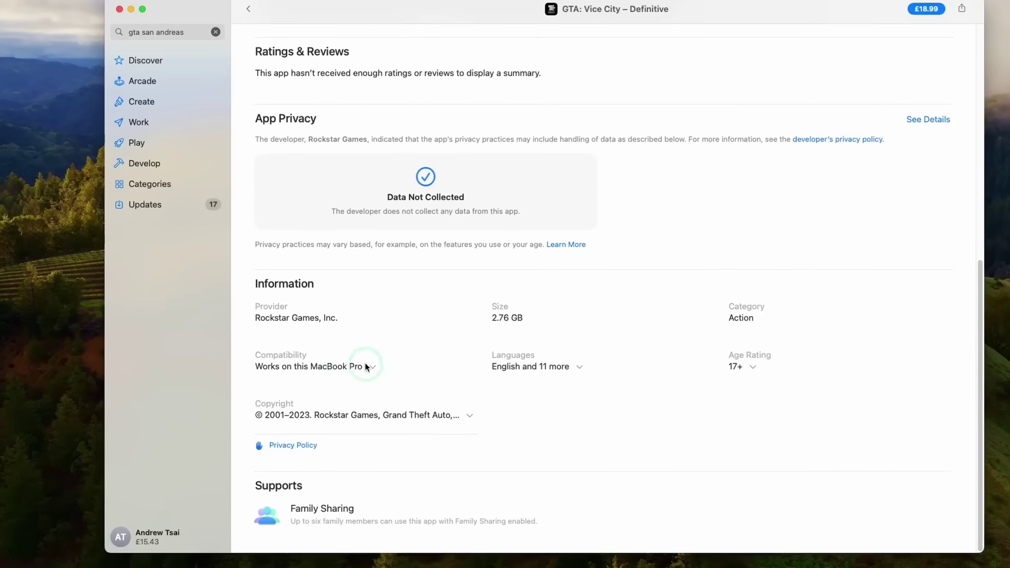
{"action": "left_click", "coordinate": [350, 375]}
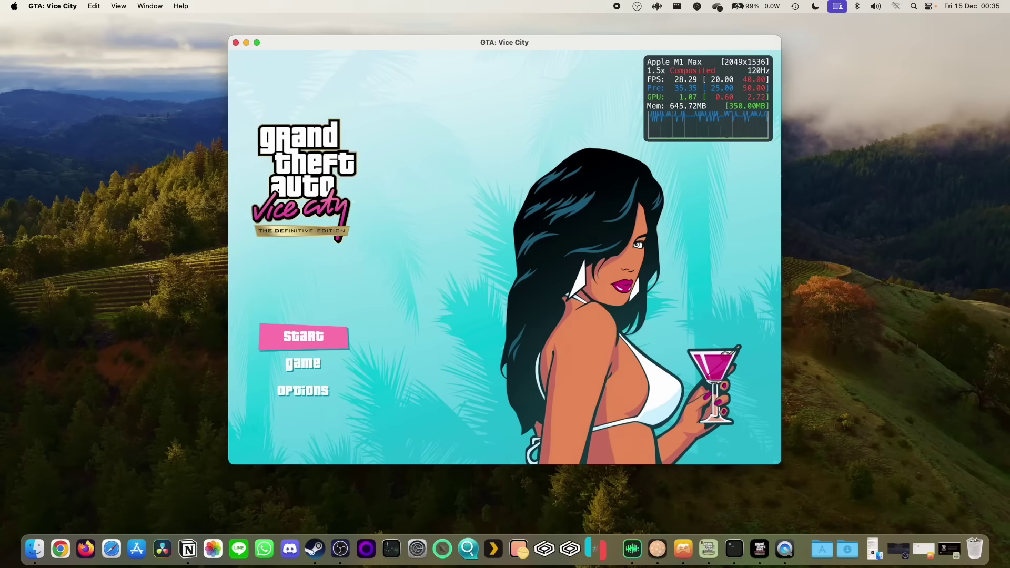
{"action": "key", "text": "XF86AudioRaiseVolume"}
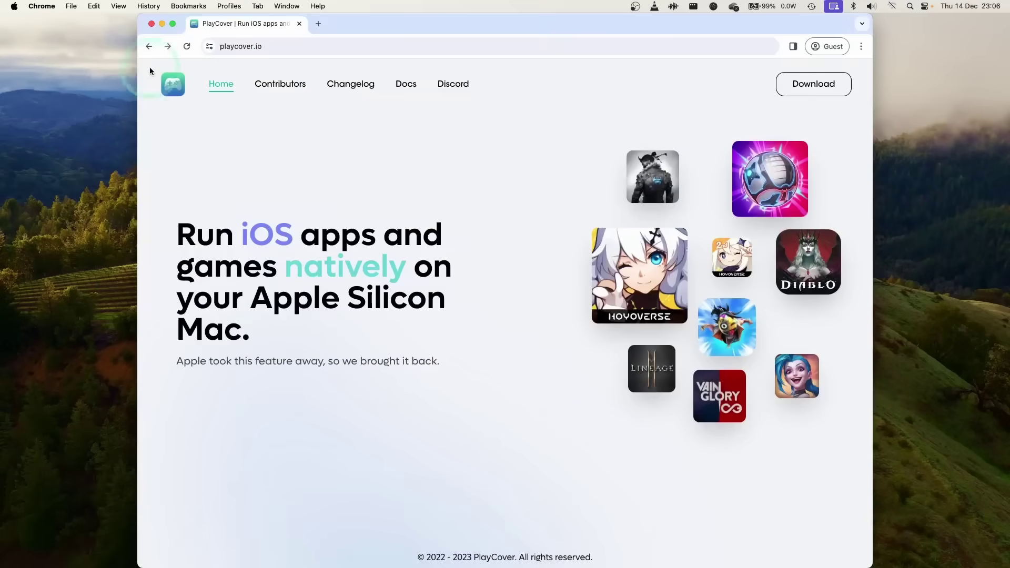
{"action": "left_click", "coordinate": [235, 46]}
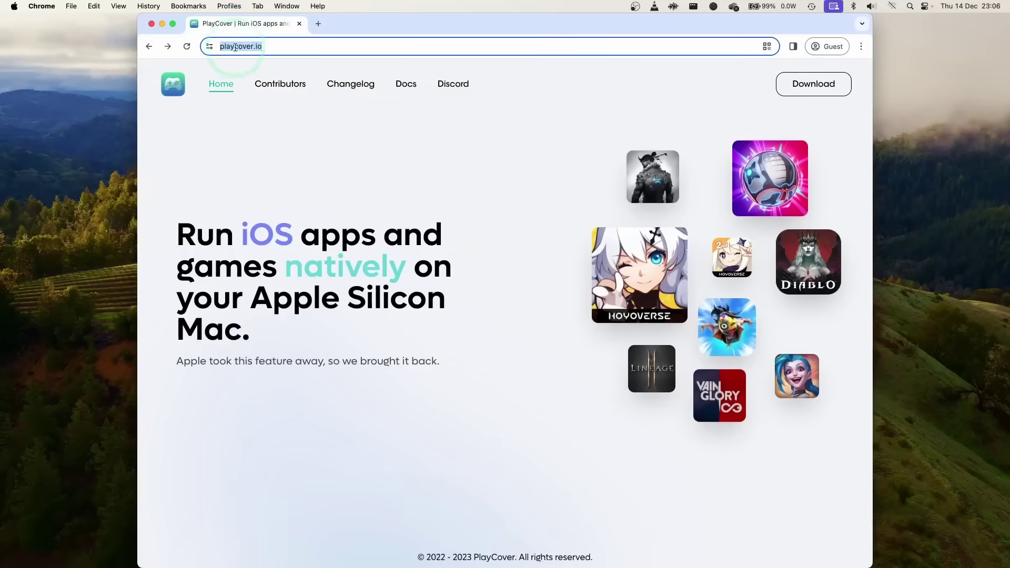
{"action": "left_click", "coordinate": [294, 158]}
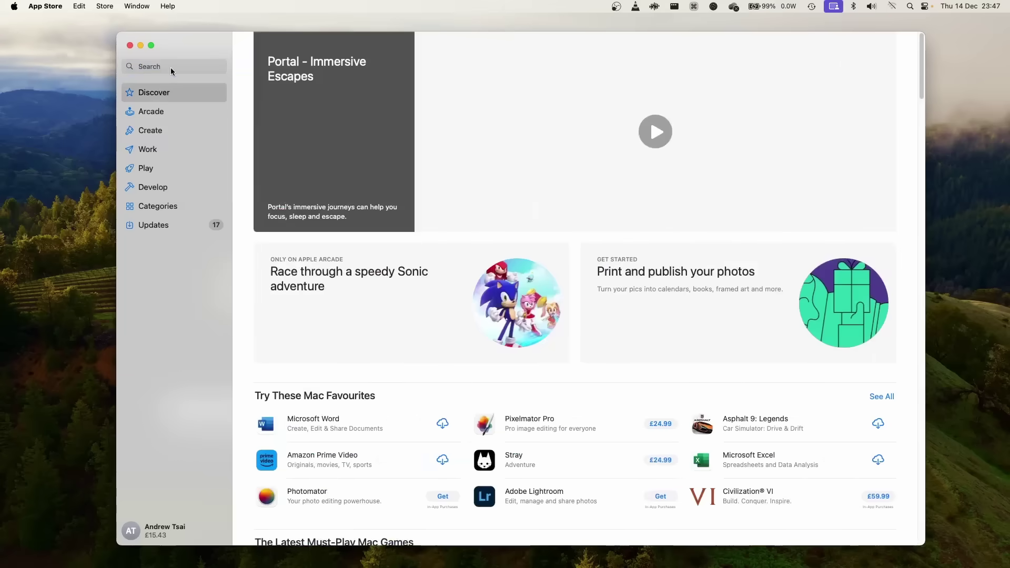
Step: Search the App Store for "gta netflix" and look through the results
{"action": "left_click", "coordinate": [175, 69]}
{"action": "type", "text": "gta netflix"}
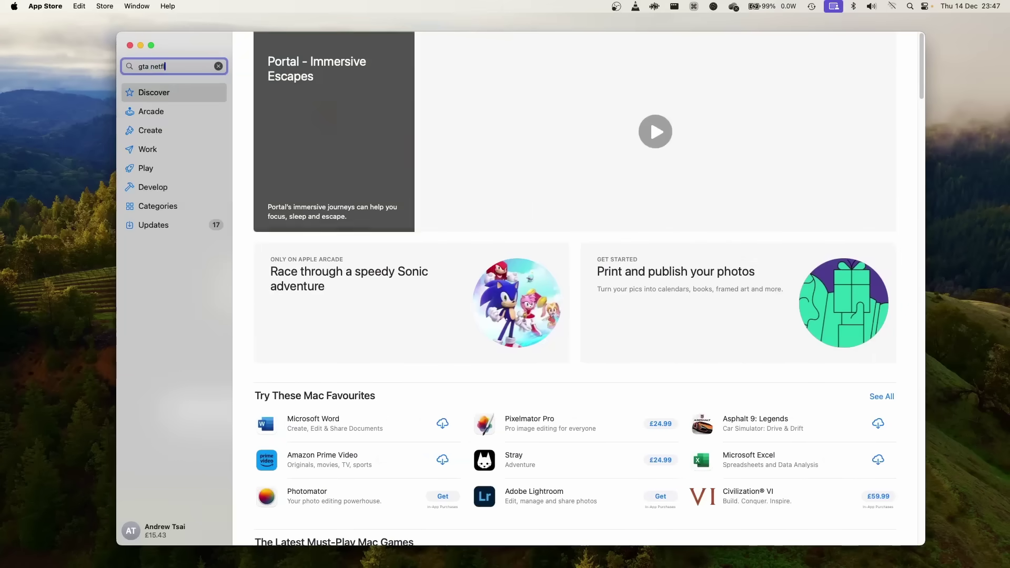
{"action": "key", "text": "Return"}
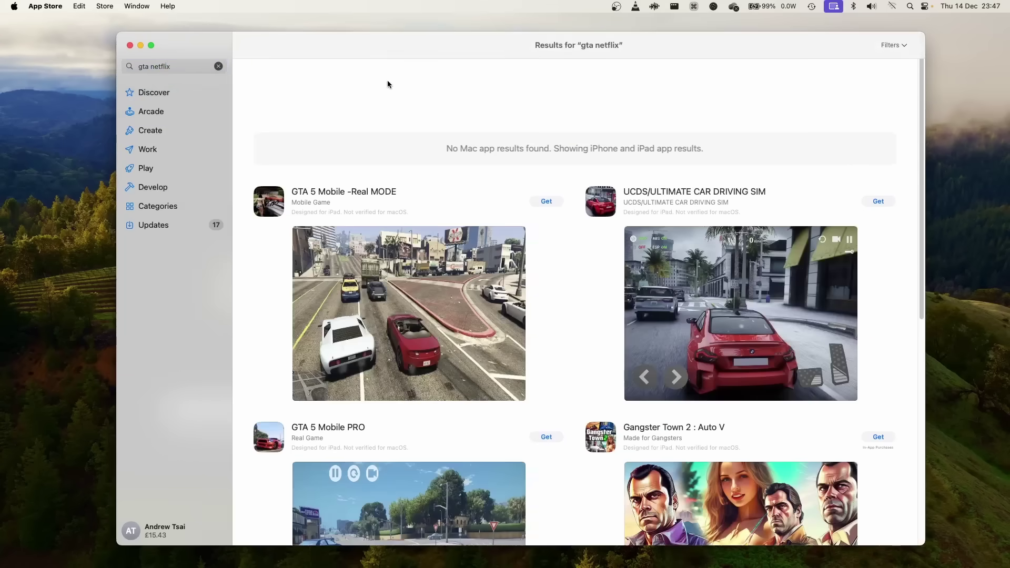
{"action": "scroll", "coordinate": [425, 145], "scroll_direction": "down", "scroll_amount": 10}
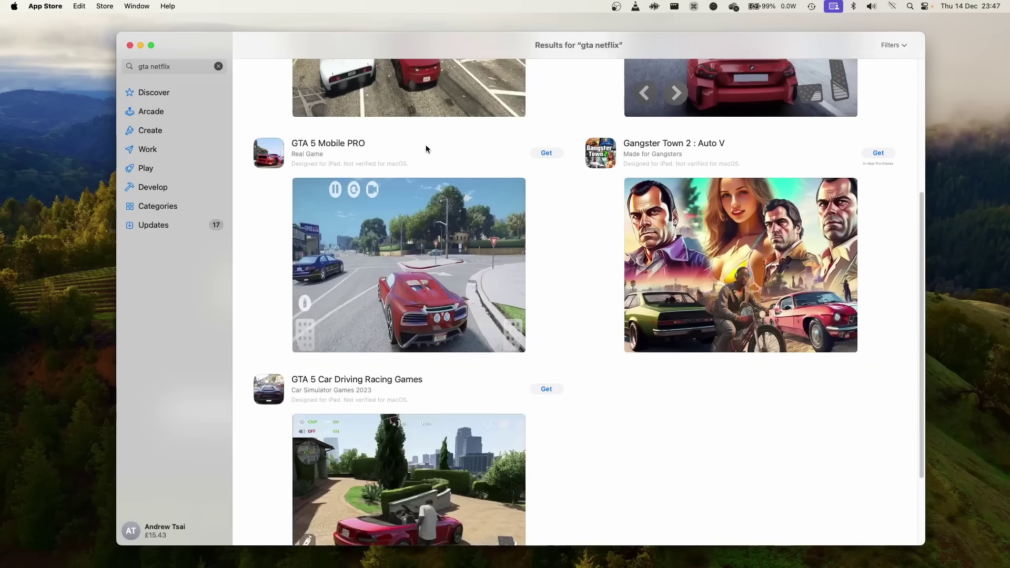
{"action": "scroll", "coordinate": [426, 149], "scroll_direction": "up", "scroll_amount": 6}
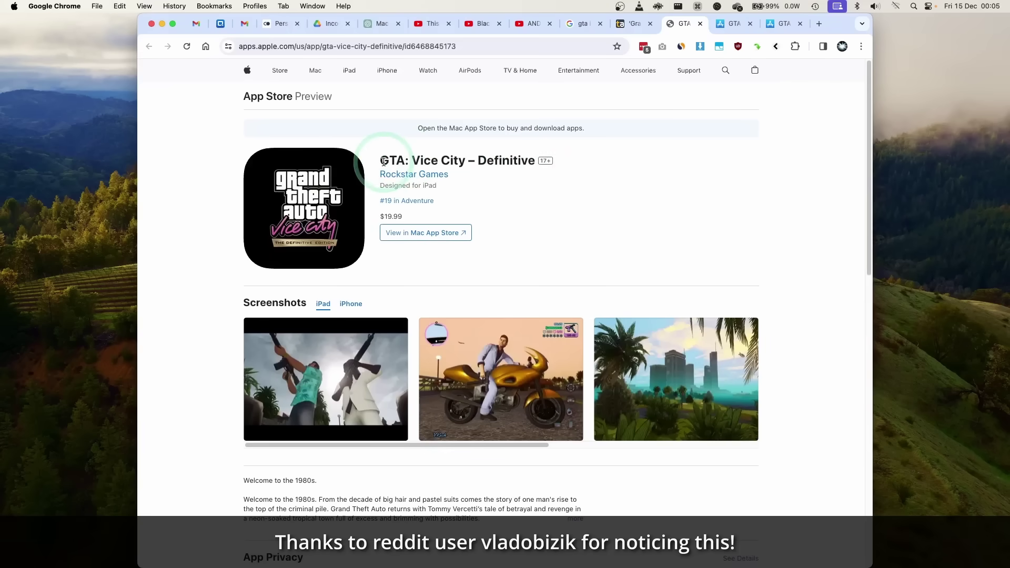
Step: Check the Mac compatibility requirements on the GTA: Vice City – Definitive web preview page
{"action": "left_click_drag", "start_coordinate": [374, 159], "coordinate": [508, 158]}
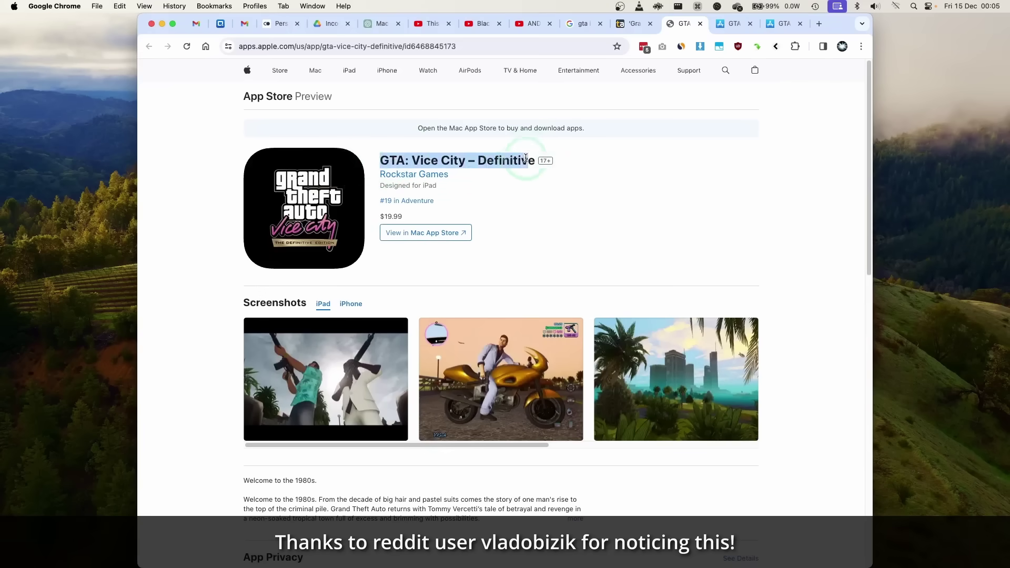
{"action": "left_click", "coordinate": [525, 158]}
{"action": "scroll", "coordinate": [505, 263], "scroll_direction": "down", "scroll_amount": 9}
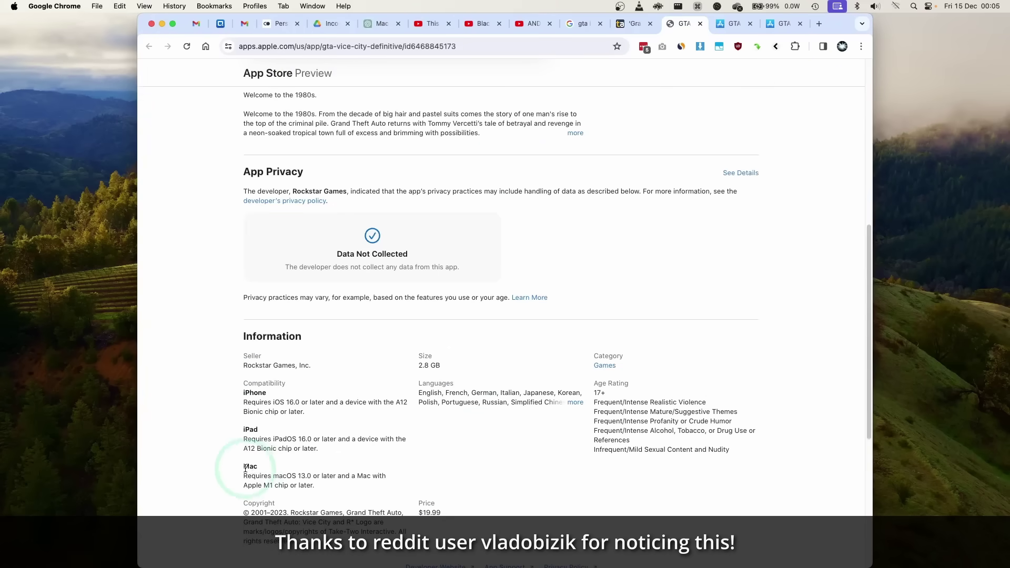
{"action": "left_click_drag", "start_coordinate": [245, 467], "coordinate": [322, 486]}
Step: Check the compatibility information on the GTA III – Definitive and GTA: San Andreas – Definitive preview pages
{"action": "left_click", "coordinate": [736, 30]}
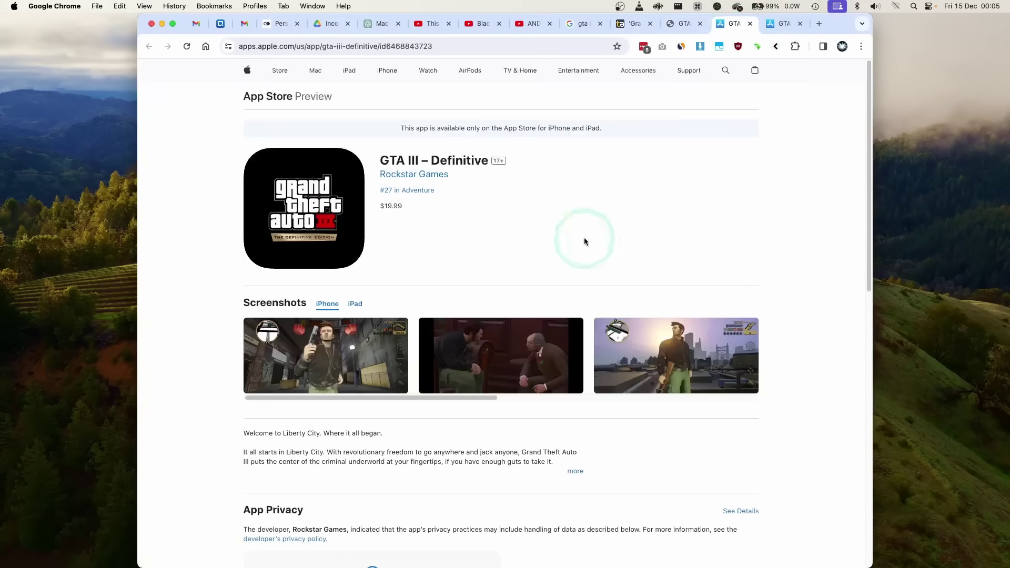
{"action": "scroll", "coordinate": [515, 326], "scroll_direction": "down", "scroll_amount": 2}
{"action": "scroll", "coordinate": [389, 478], "scroll_direction": "down", "scroll_amount": 10}
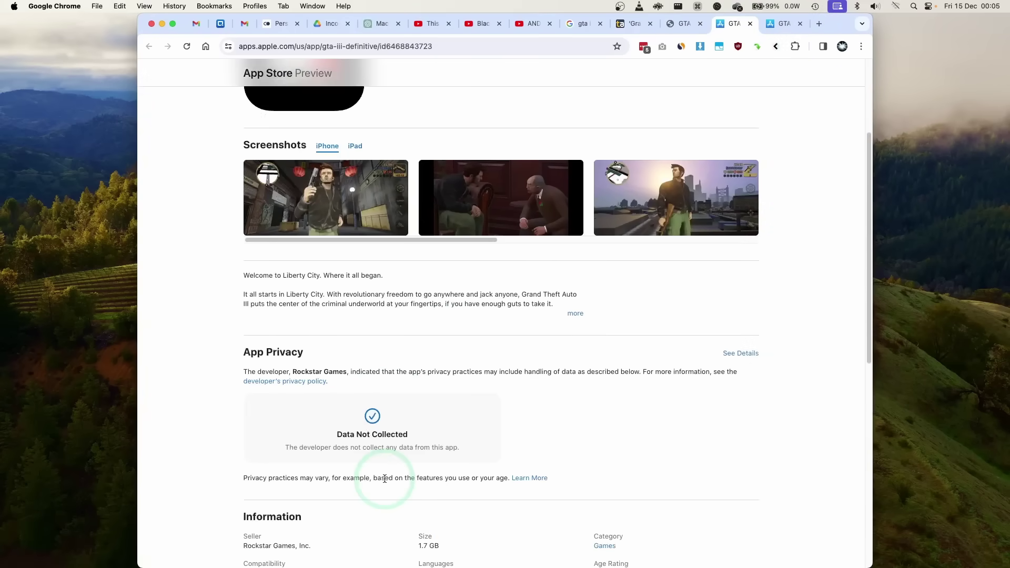
{"action": "left_click_drag", "start_coordinate": [243, 221], "coordinate": [362, 296]}
{"action": "left_click", "coordinate": [805, 29]}
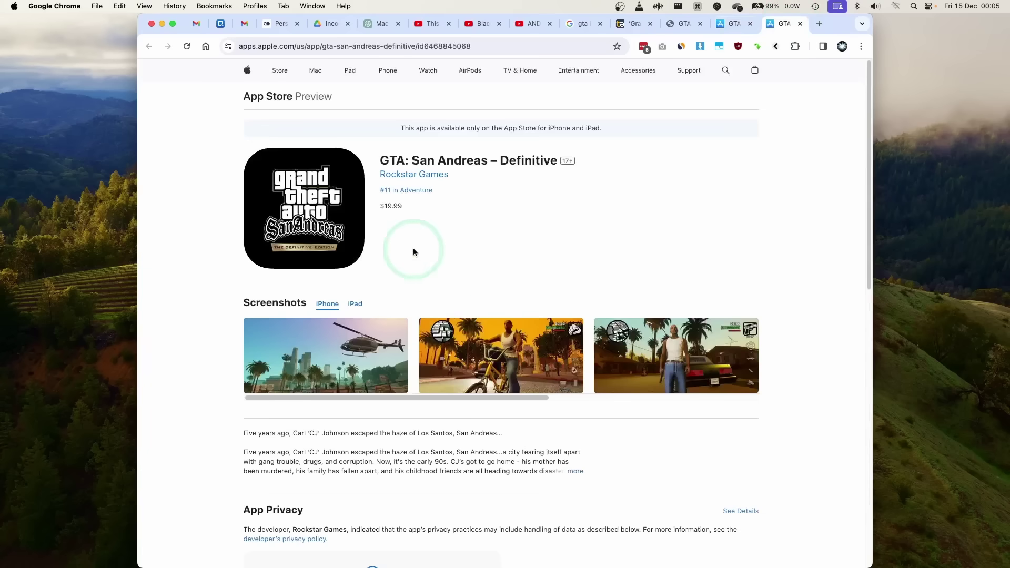
{"action": "scroll", "coordinate": [412, 373], "scroll_direction": "down", "scroll_amount": 10}
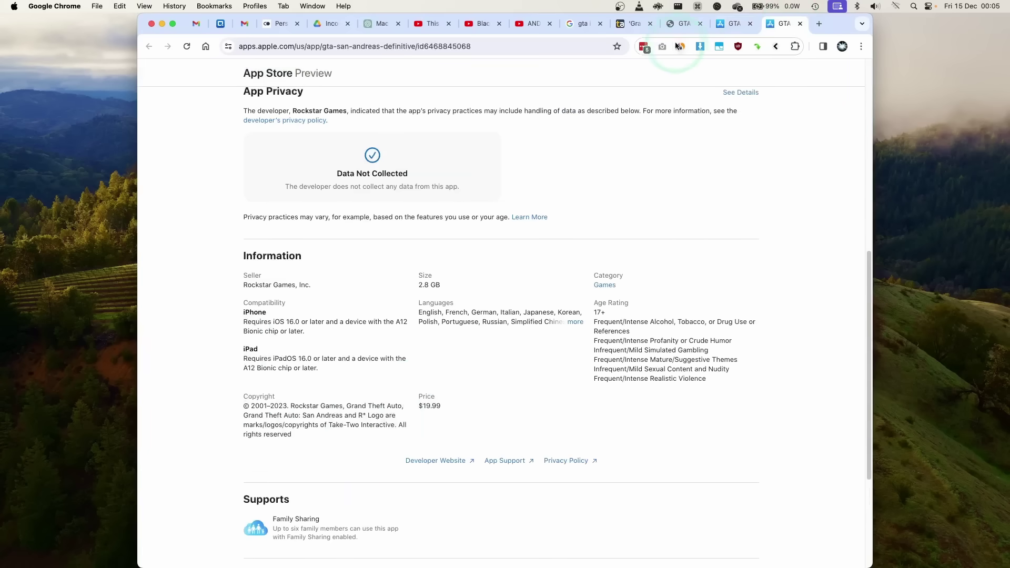
Step: Return to the GTA: Vice City – Definitive preview page and open its listing in the Mac App Store
{"action": "left_click", "coordinate": [680, 24]}
{"action": "scroll", "coordinate": [374, 69], "scroll_direction": "up", "scroll_amount": 5}
{"action": "left_click", "coordinate": [357, 47]}
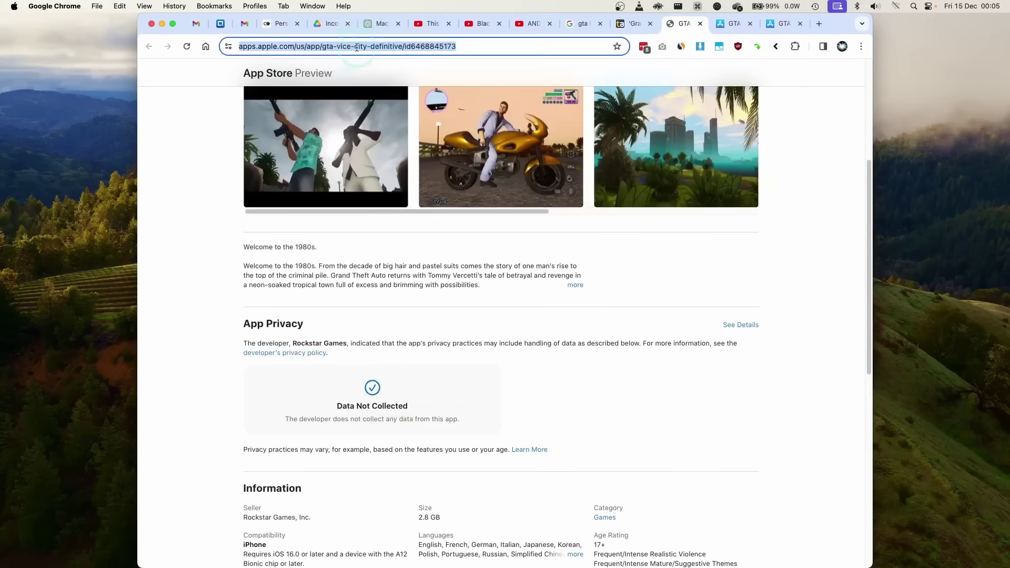
{"action": "scroll", "coordinate": [371, 195], "scroll_direction": "up", "scroll_amount": 5}
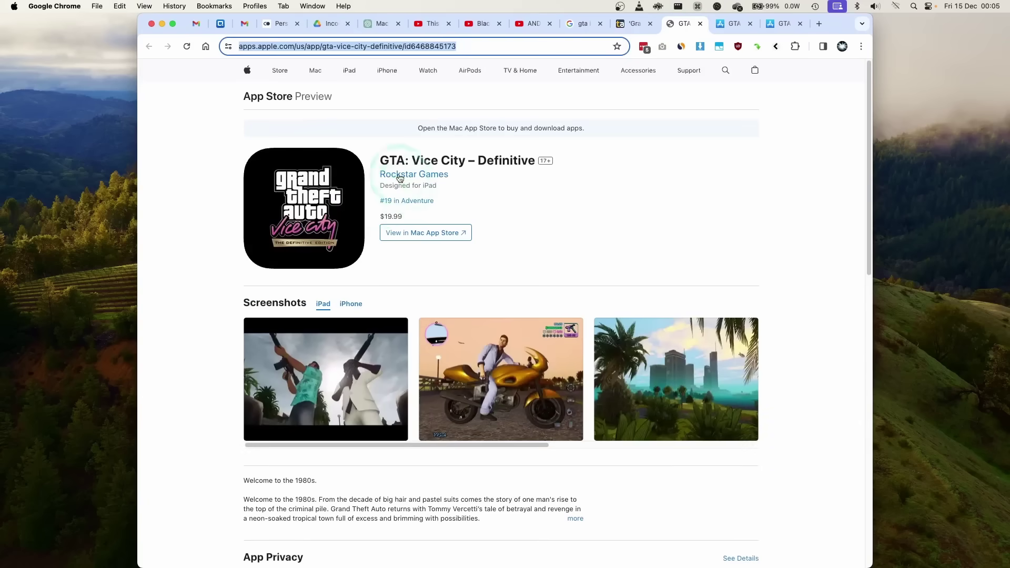
{"action": "left_click_drag", "start_coordinate": [380, 160], "coordinate": [486, 162]}
{"action": "left_click", "coordinate": [528, 165]}
{"action": "left_click", "coordinate": [442, 233]}
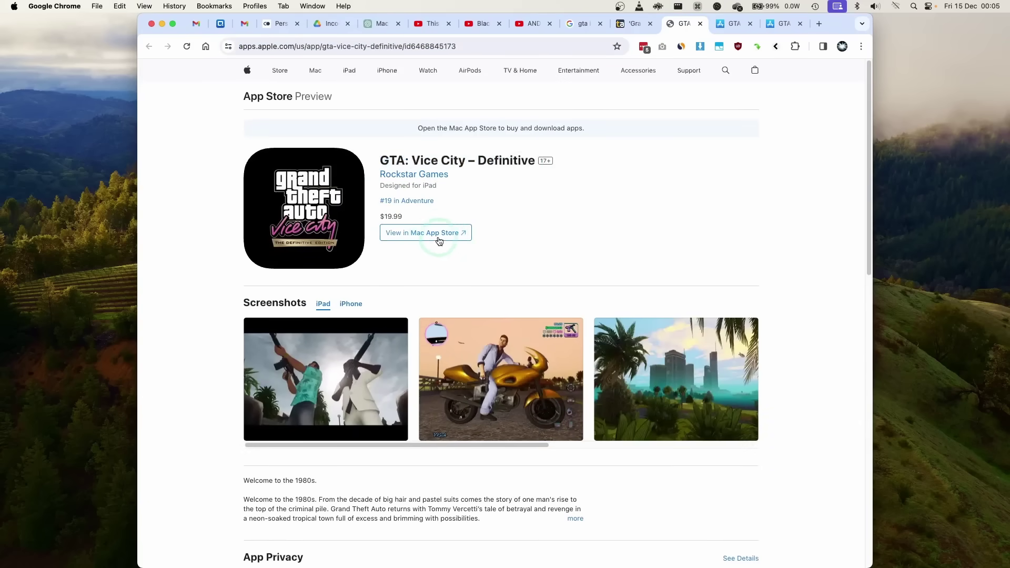
{"action": "left_click", "coordinate": [605, 144]}
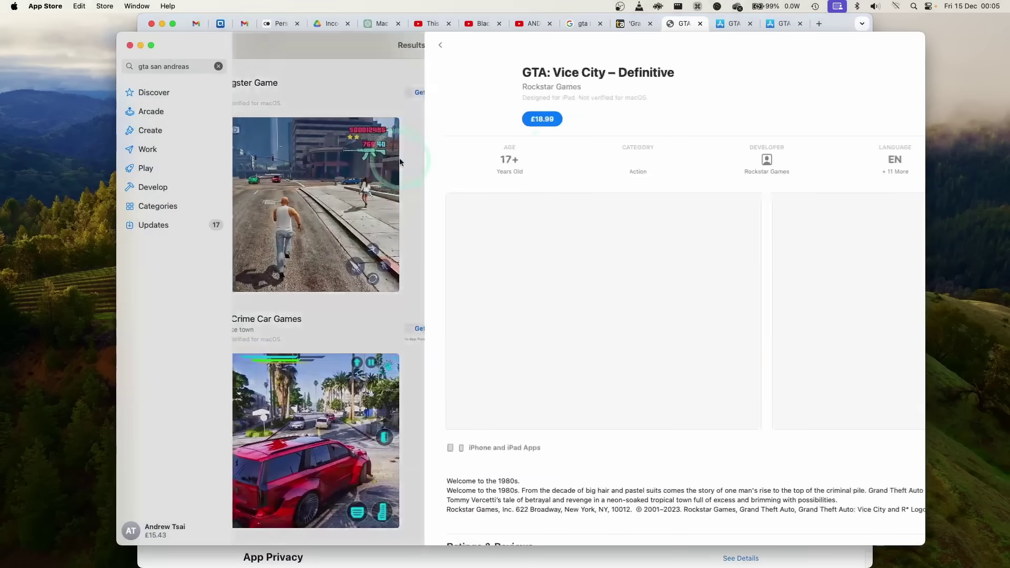
Step: Expand the compatibility details in the information section of the GTA: Vice City – Definitive listing and read them
{"action": "scroll", "coordinate": [513, 367], "scroll_direction": "down", "scroll_amount": 5}
{"action": "scroll", "coordinate": [512, 366], "scroll_direction": "down", "scroll_amount": 5}
{"action": "left_click", "coordinate": [353, 373]}
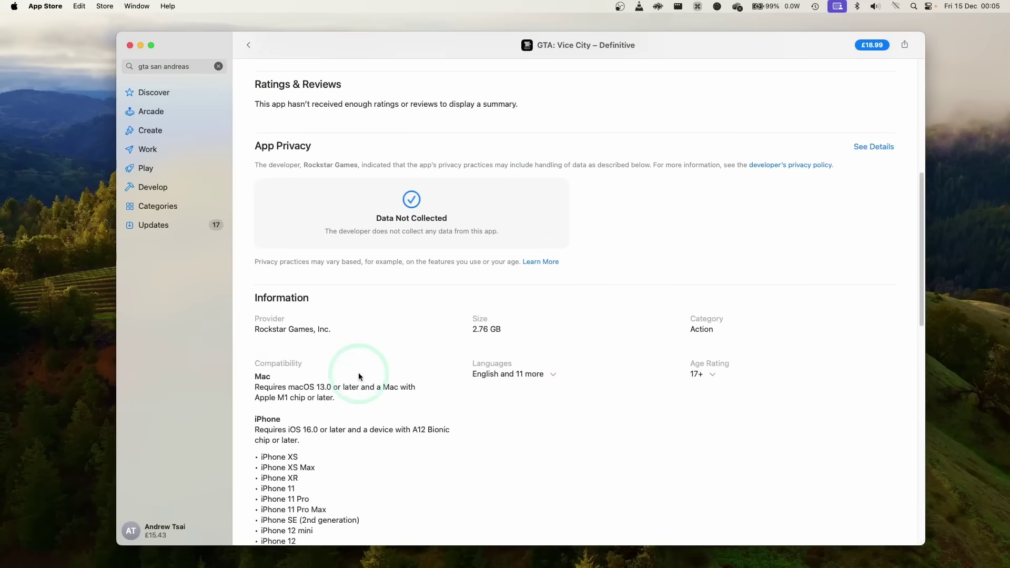
{"action": "scroll", "coordinate": [412, 408], "scroll_direction": "up", "scroll_amount": 10}
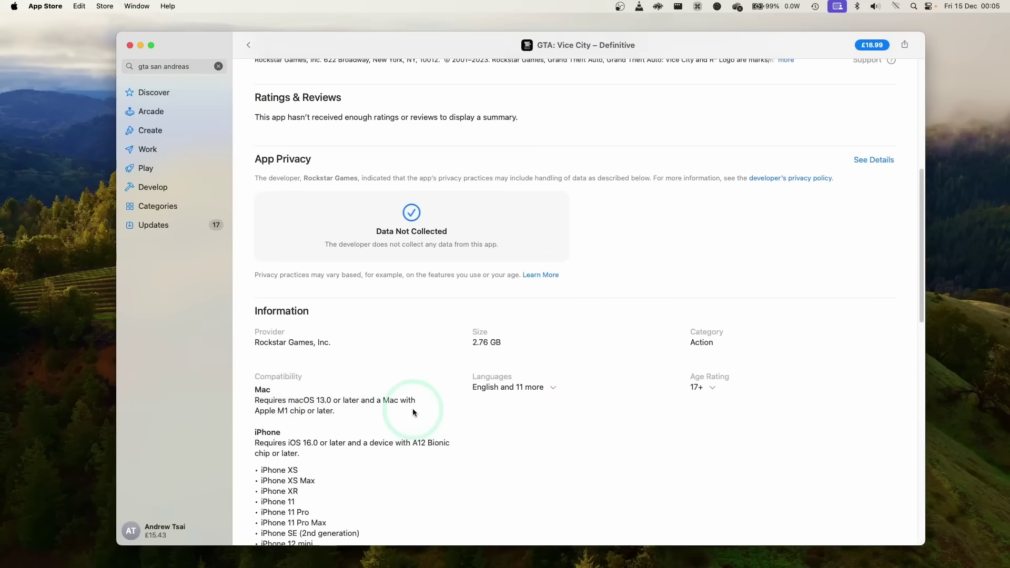
Step: Buy GTA: Vice City – Definitive
{"action": "left_click", "coordinate": [350, 119]}
{"action": "left_click", "coordinate": [349, 119]}
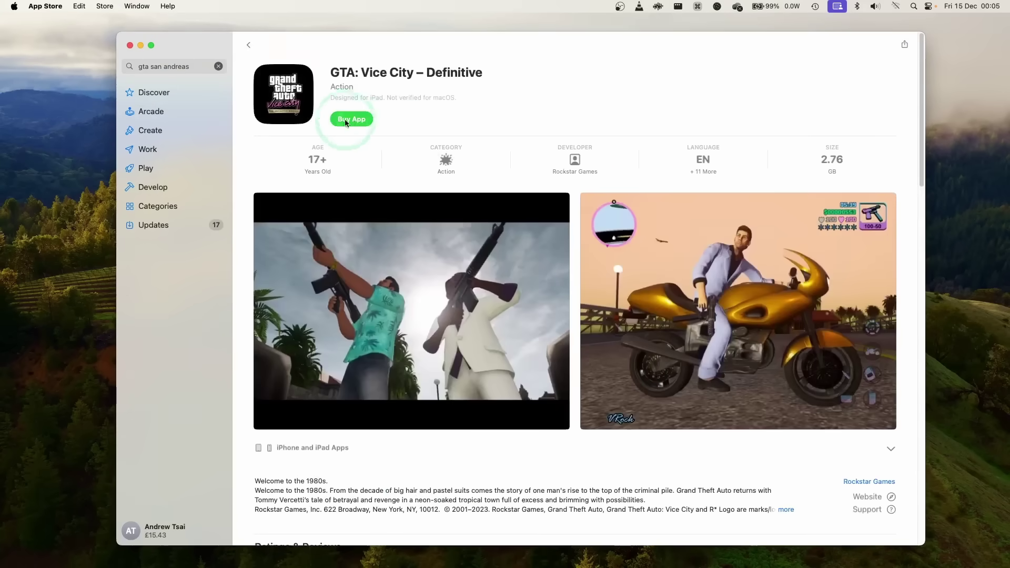
{"action": "left_click", "coordinate": [551, 342]}
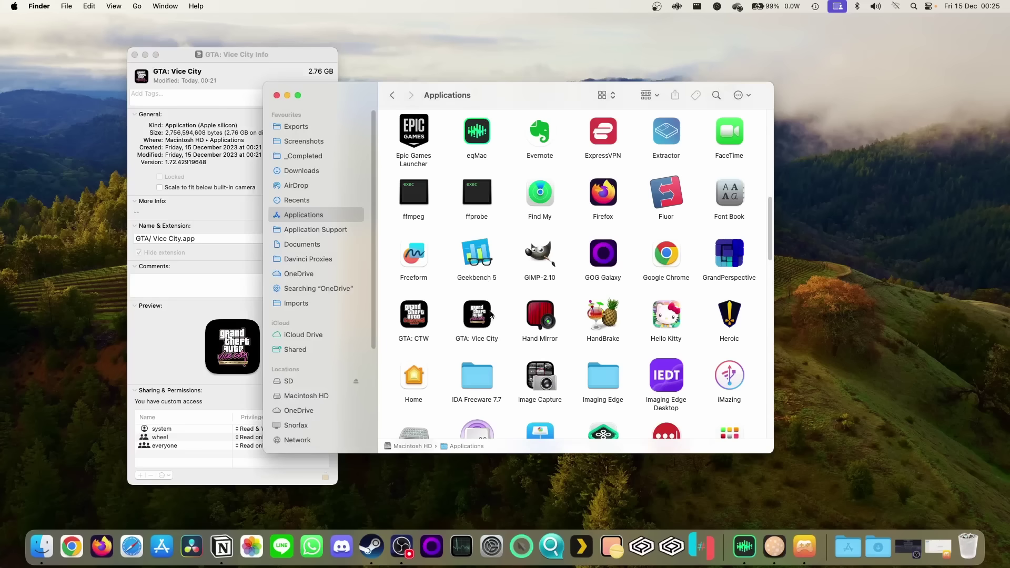
Step: In Finder, select GTA: Vice City in Applications and inspect the app's kind and size in its info window
{"action": "left_click", "coordinate": [487, 316]}
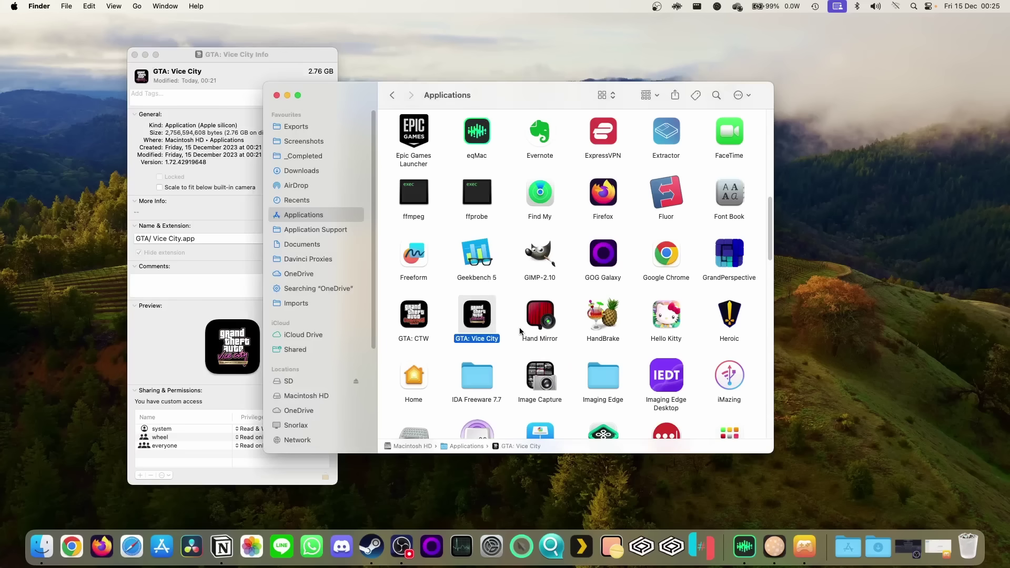
{"action": "left_click", "coordinate": [204, 257]}
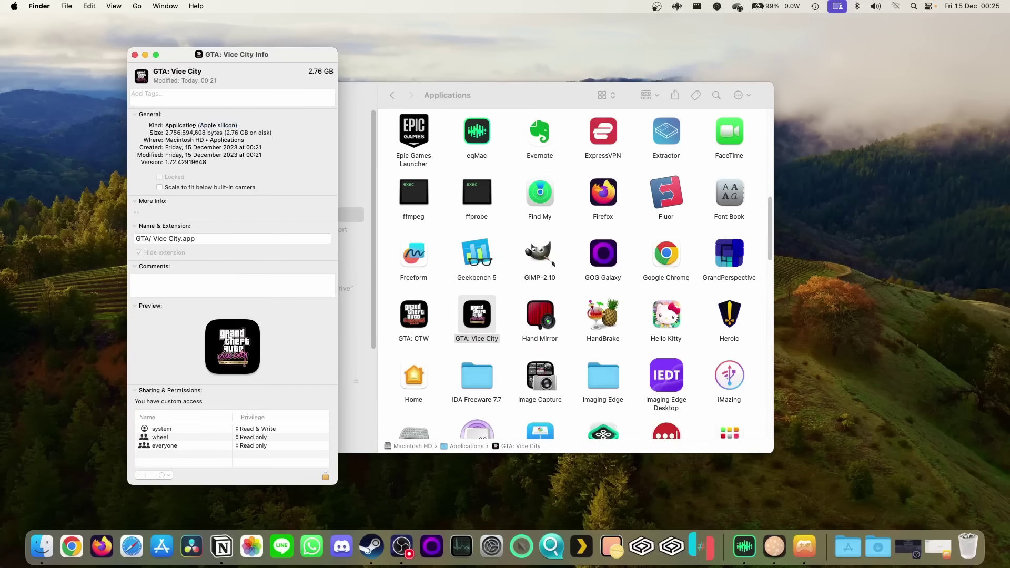
Step: Launch GTA: Vice City from Applications and start downloading the additional required files
{"action": "left_click", "coordinate": [483, 318]}
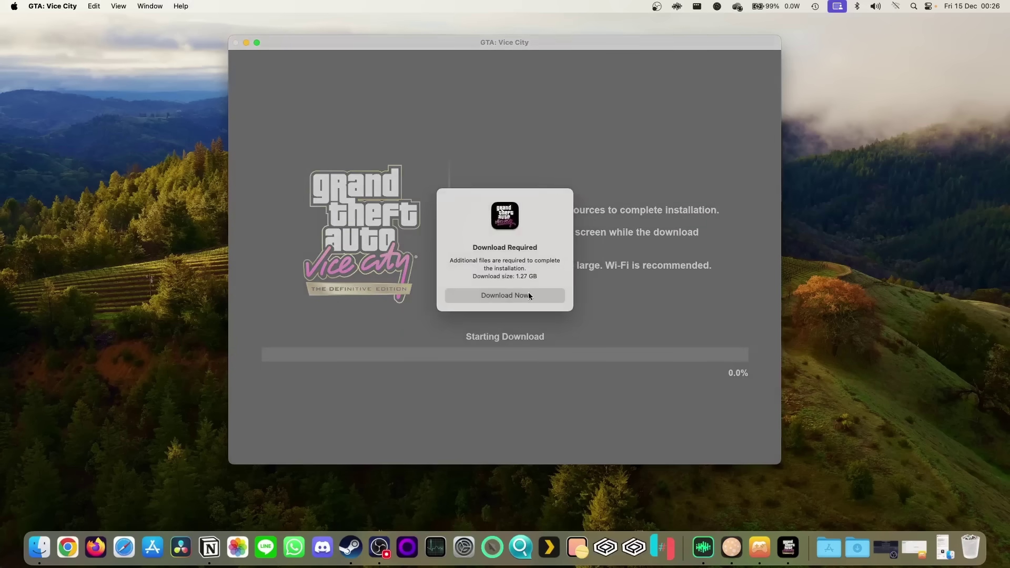
{"action": "left_click", "coordinate": [528, 295]}
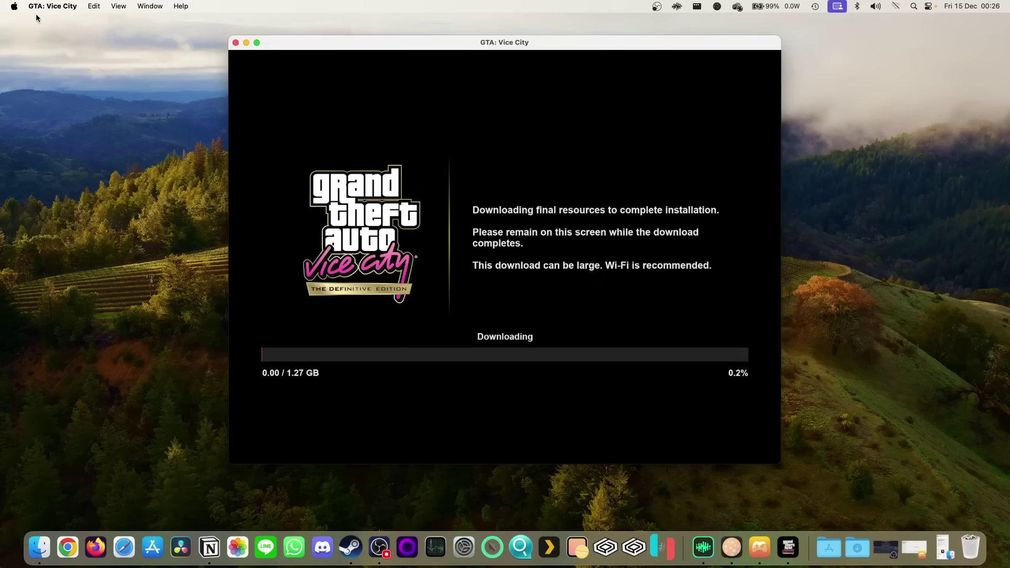
{"action": "left_click", "coordinate": [54, 6]}
{"action": "left_click", "coordinate": [412, 352]}
{"action": "left_click", "coordinate": [150, 5]}
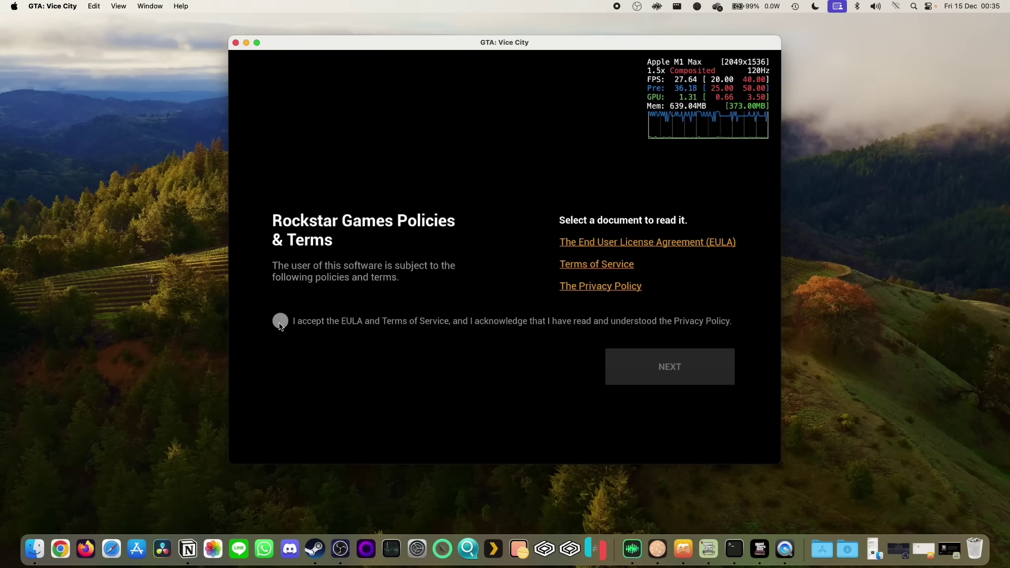
Step: Accept the Rockstar Games EULA and Terms of Service, and open the game's control options
{"action": "left_click", "coordinate": [280, 322]}
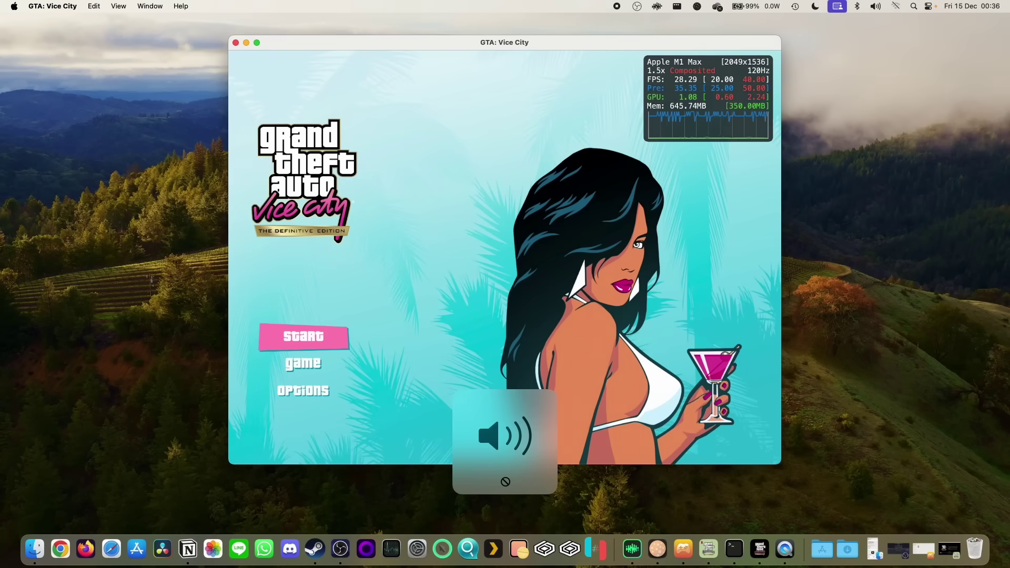
{"action": "left_click", "coordinate": [303, 391]}
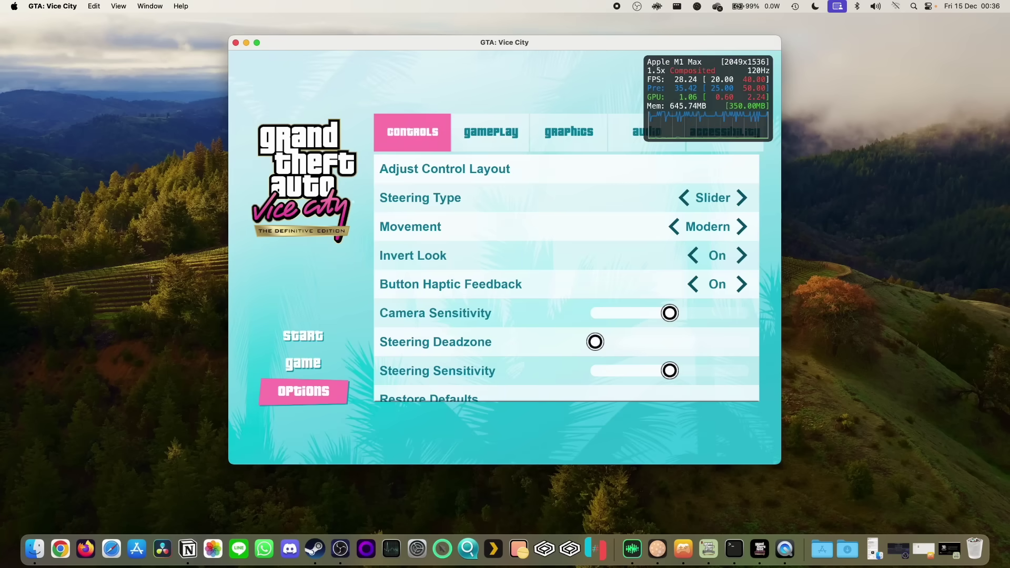
{"action": "key", "text": "super+Tab"}
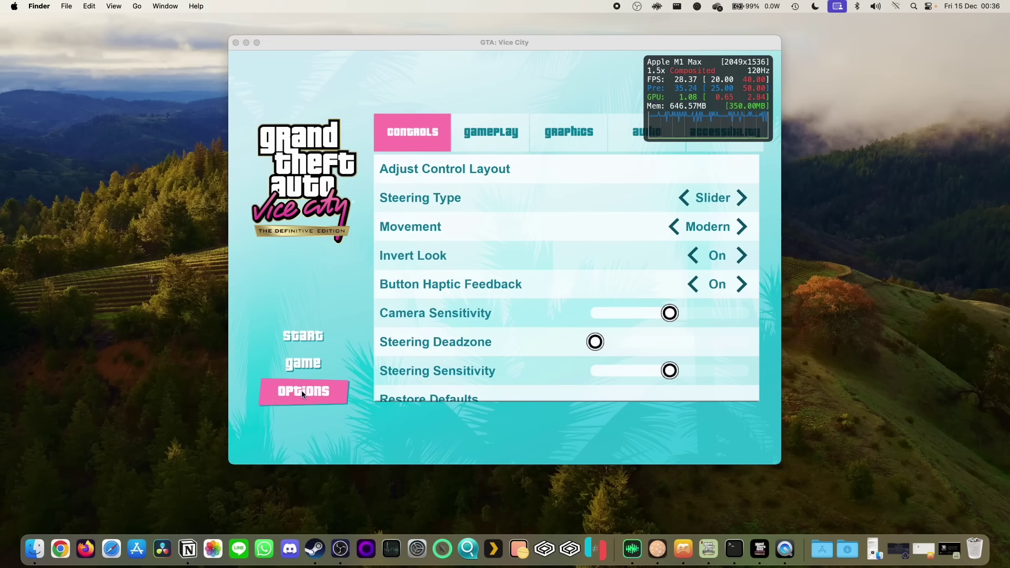
{"action": "left_click", "coordinate": [111, 3]}
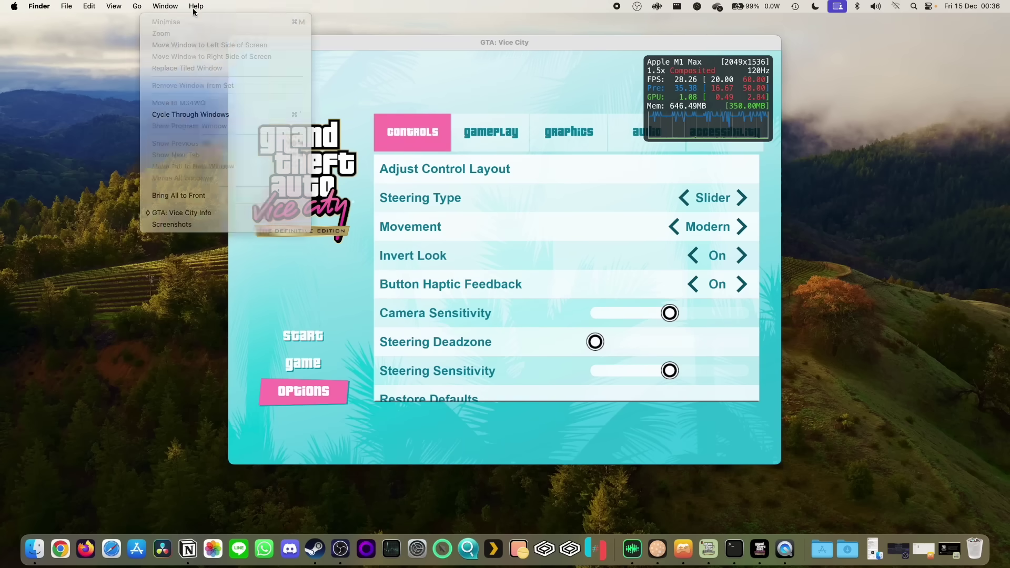
{"action": "left_click", "coordinate": [272, 37]}
{"action": "left_click", "coordinate": [279, 38]}
Step: Switch the GTA: Vice City window to full screen
{"action": "left_click", "coordinate": [149, 6]}
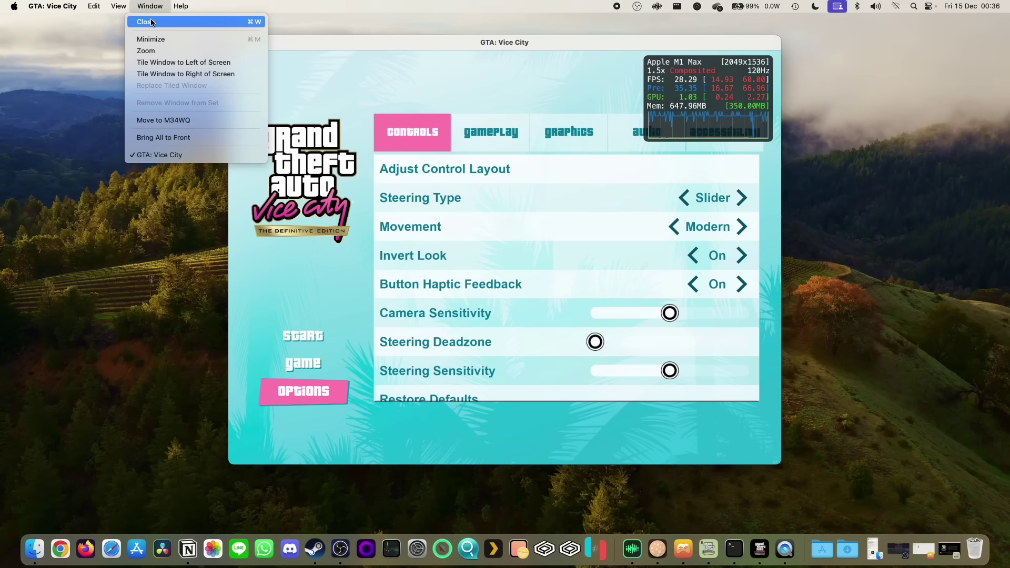
{"action": "mouse_move", "coordinate": [118, 4]}
{"action": "mouse_move", "coordinate": [82, 7]}
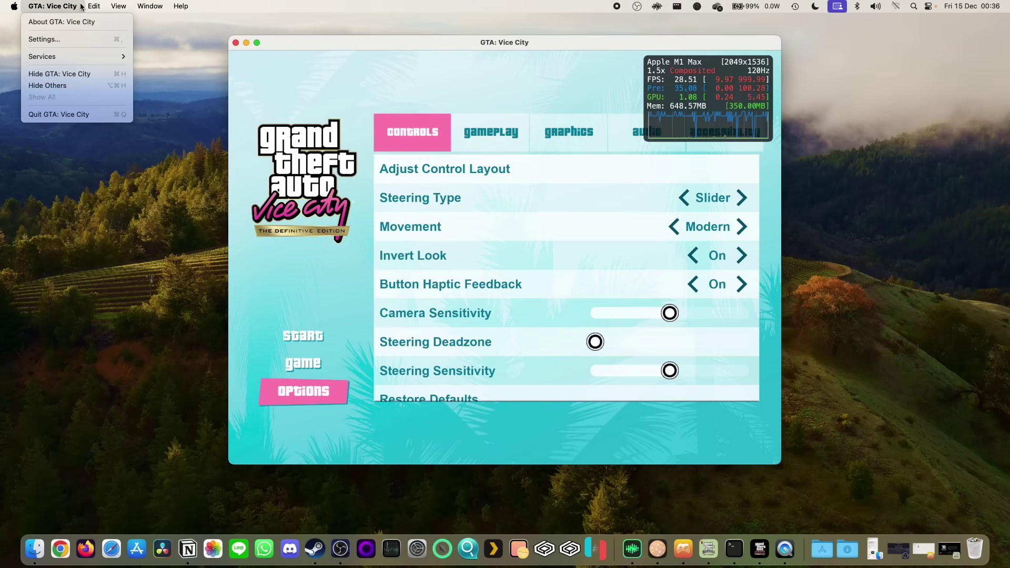
{"action": "left_click", "coordinate": [117, 36]}
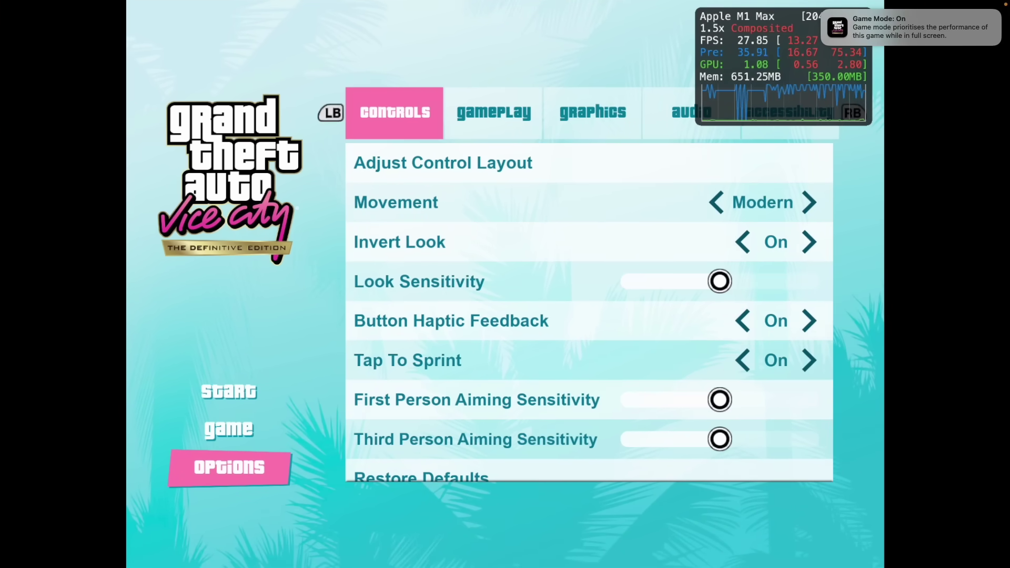
Step: Look at the gameplay options, leave the options and start the game
{"action": "key", "text": "e"}
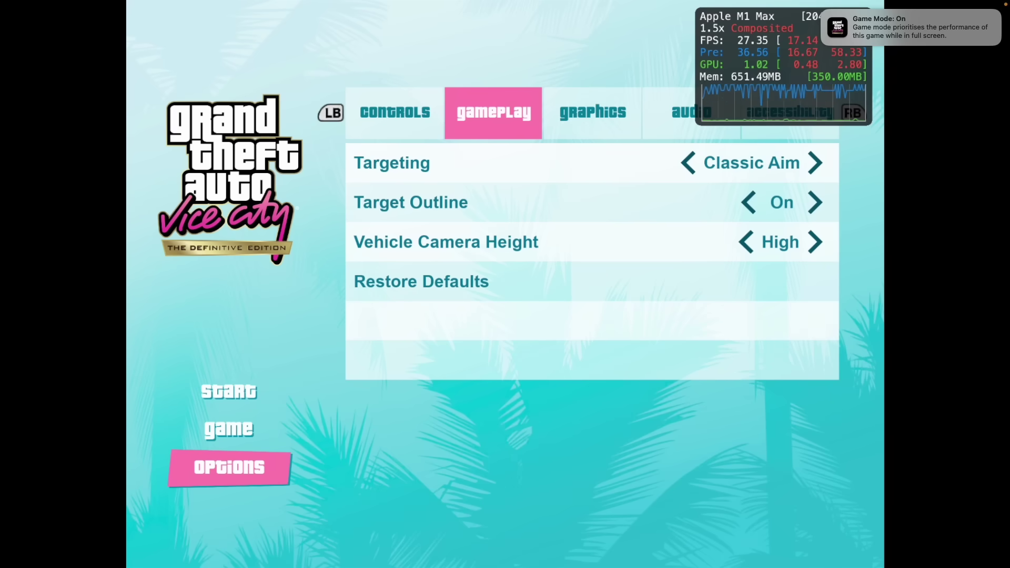
{"action": "key", "text": "Escape"}
{"action": "key", "text": "Up"}
{"action": "key", "text": "Up"}
{"action": "key", "text": "Return"}
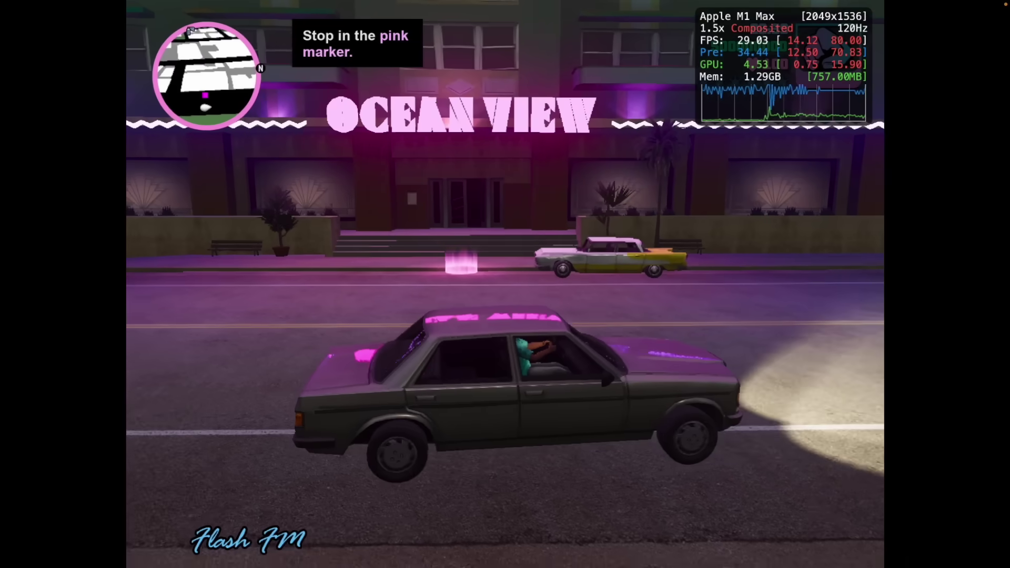
{"action": "key", "text": "w"}
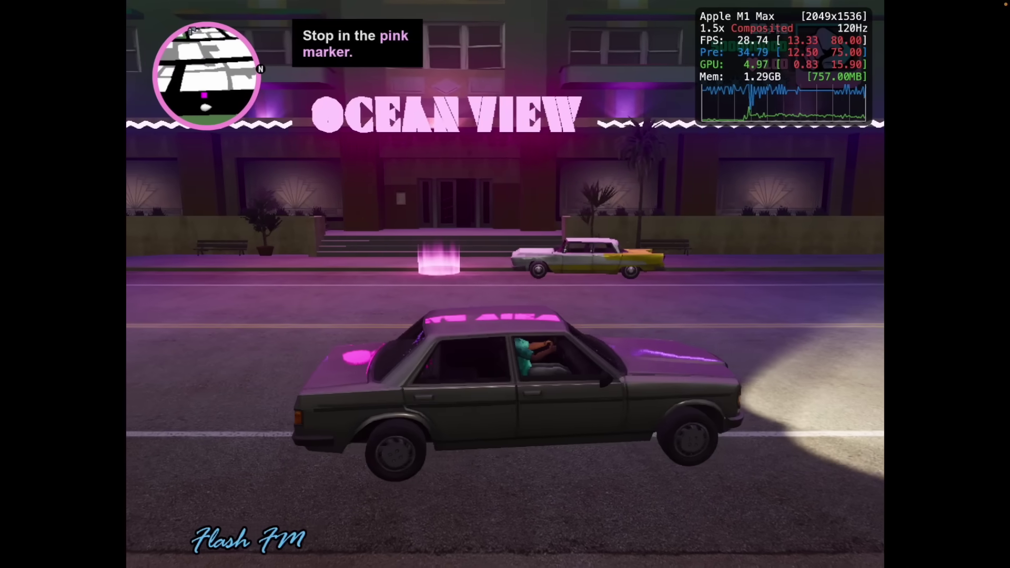
{"action": "key", "text": "a"}
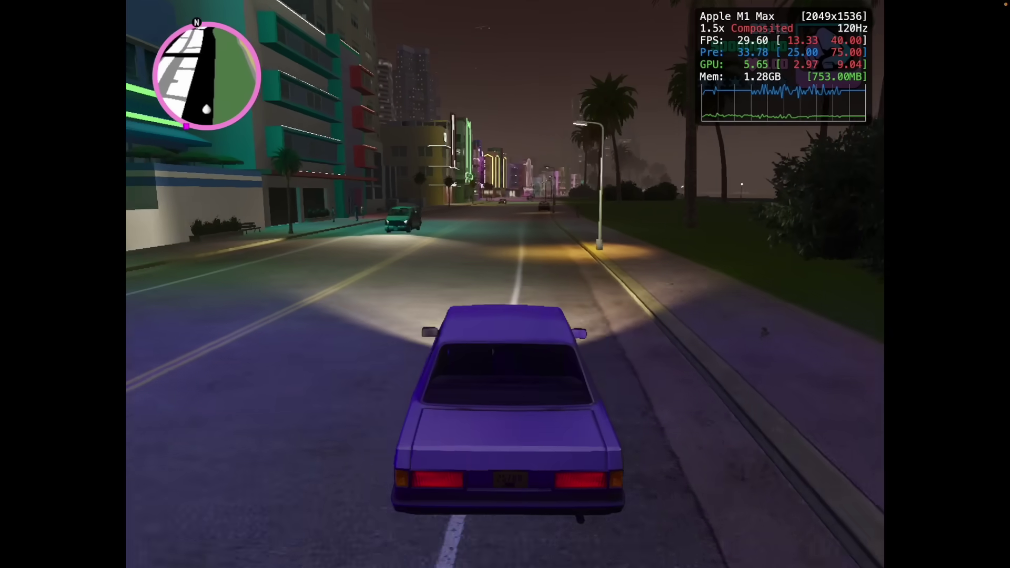
{"action": "key", "text": "d"}
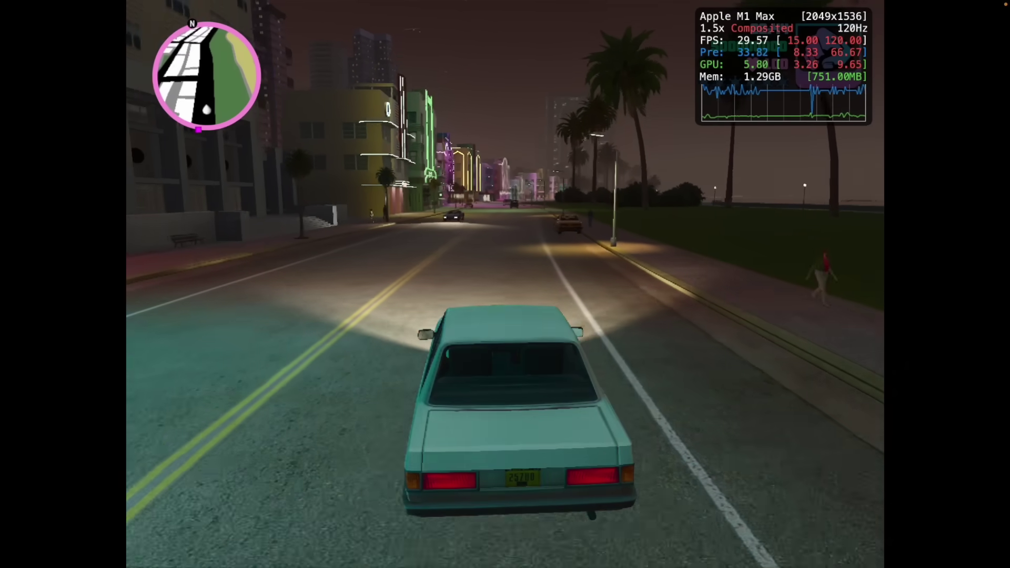
{"action": "key", "text": "d"}
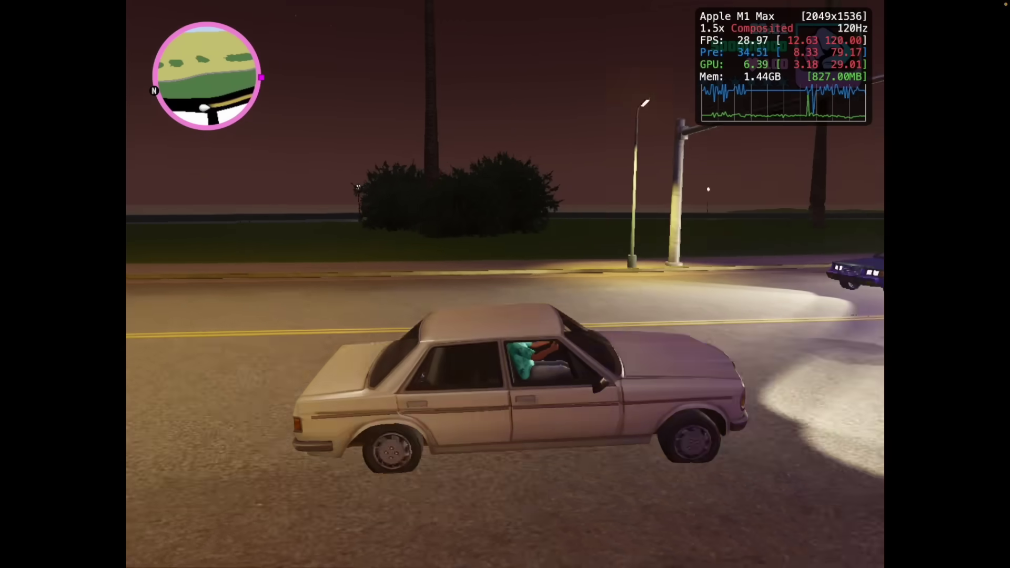
{"action": "key", "text": "w"}
{"action": "key", "text": "a"}
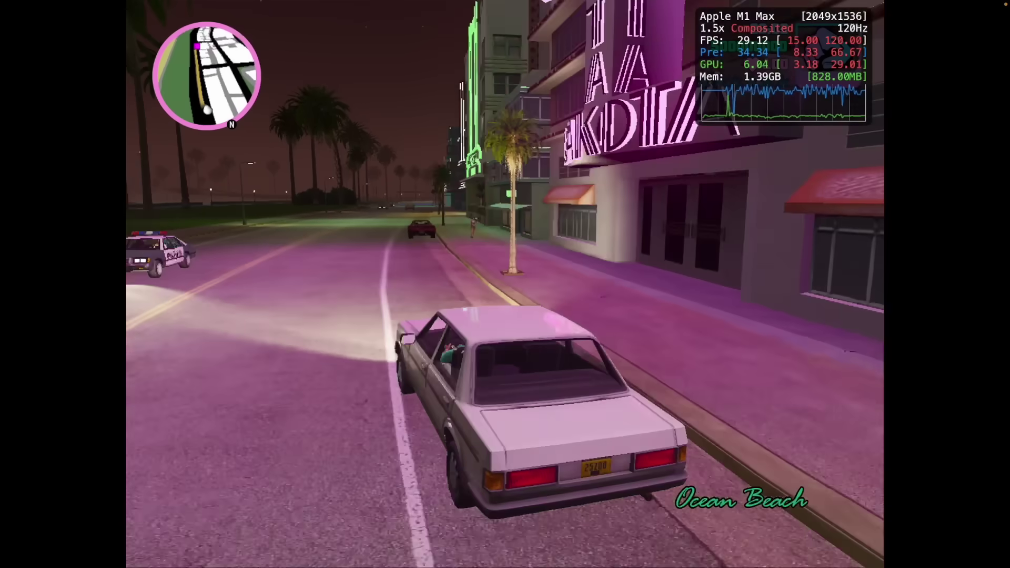
{"action": "key", "text": "w"}
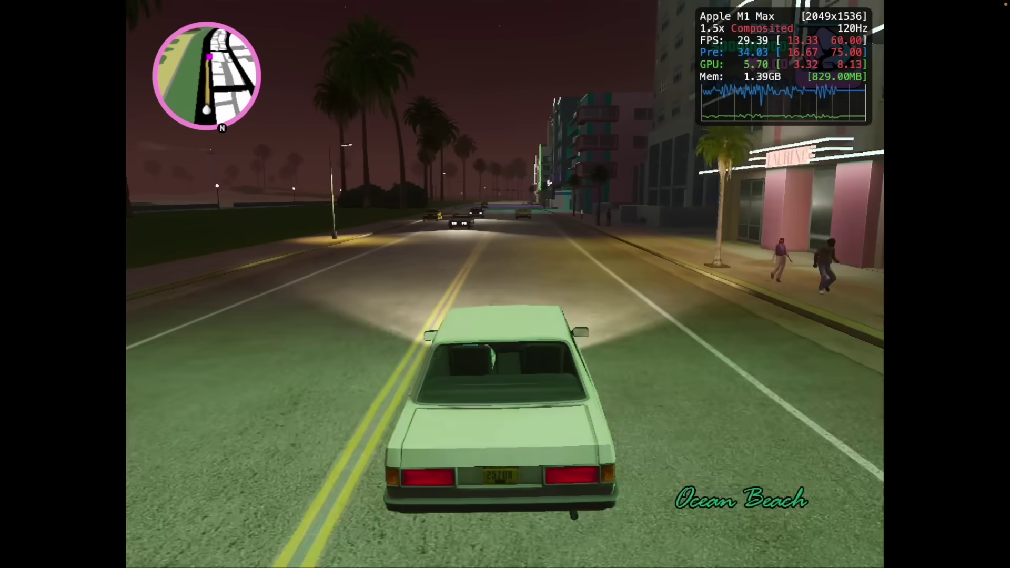
{"action": "key", "text": "w"}
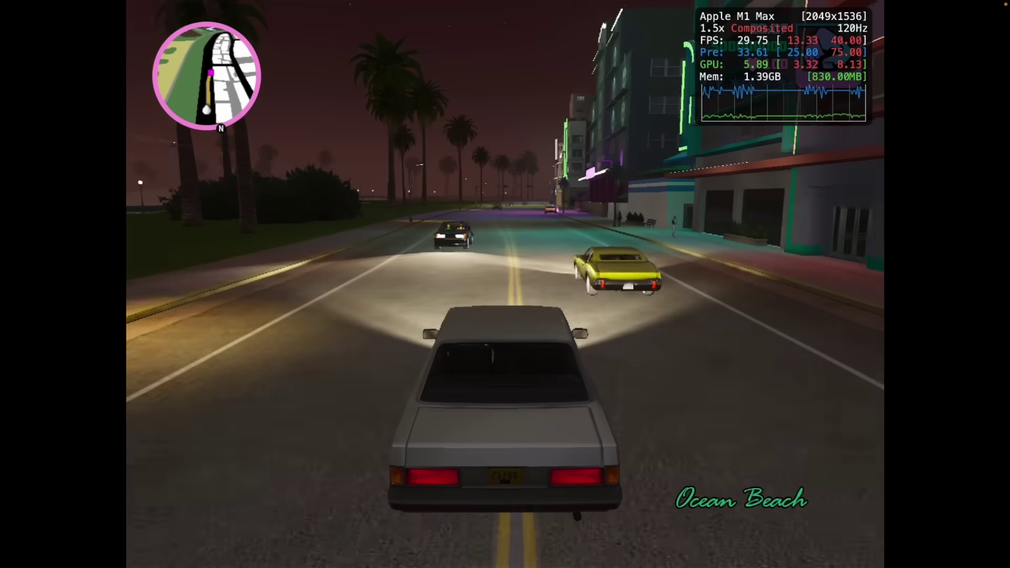
{"action": "key", "text": "a"}
{"action": "key", "text": "w"}
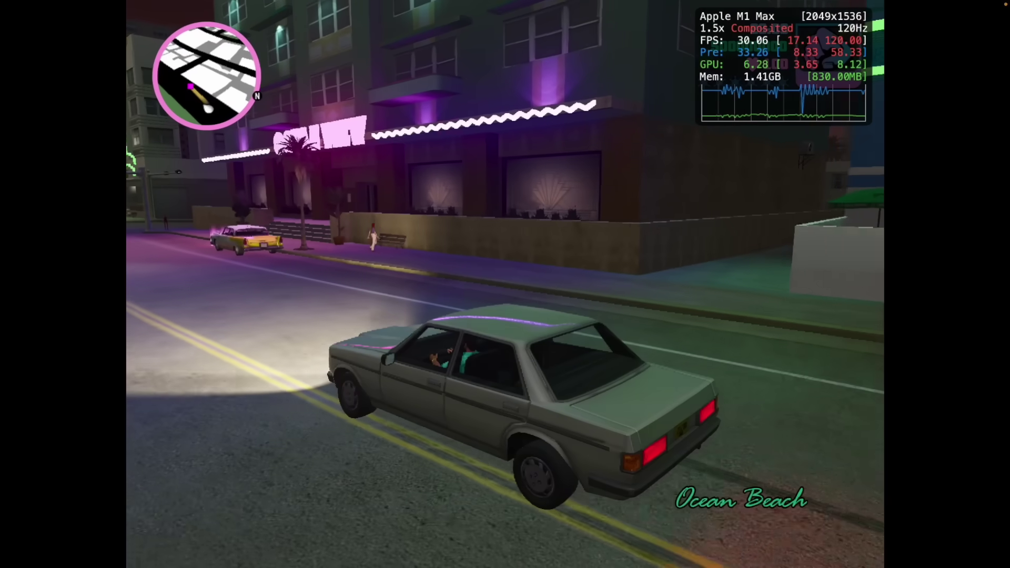
{"action": "key", "text": "f"}
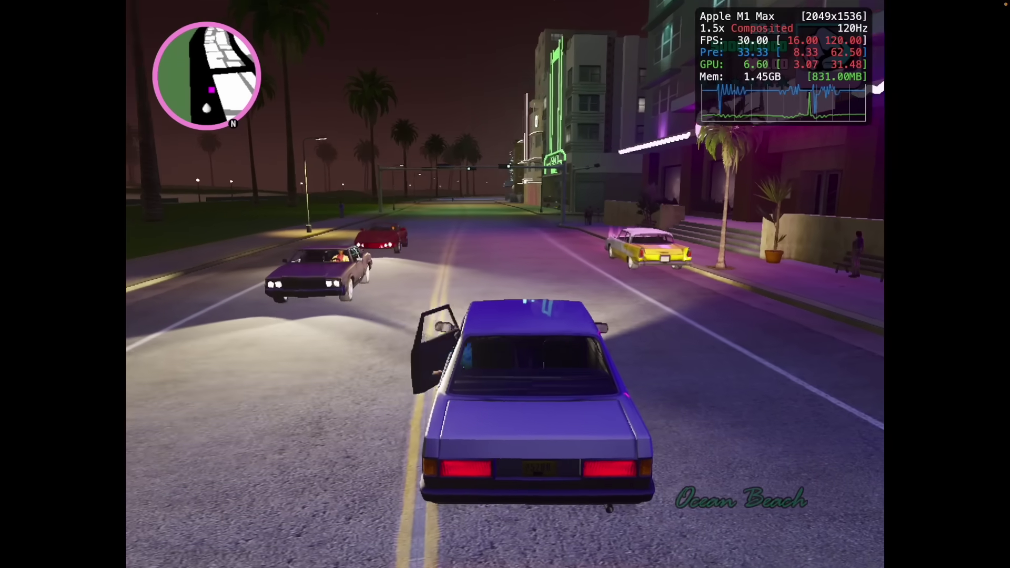
{"action": "key", "text": "w"}
{"action": "key", "text": "d"}
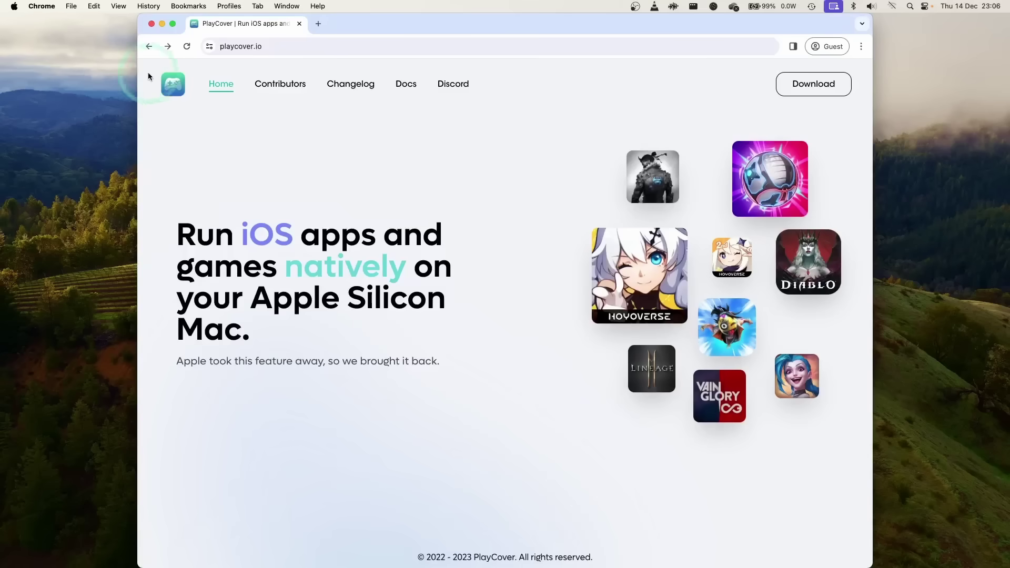
Step: In Chrome, visit the PlayCover website at playcover.io and go to the nightly.link page for PlayCover_nightly_575.dmg
{"action": "key", "text": "super+l"}
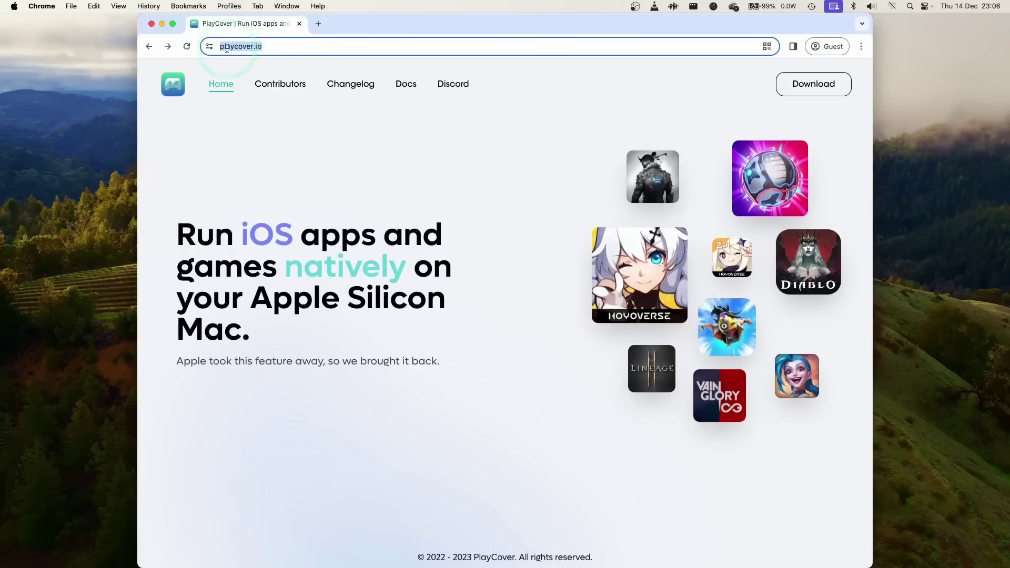
{"action": "left_click", "coordinate": [295, 160]}
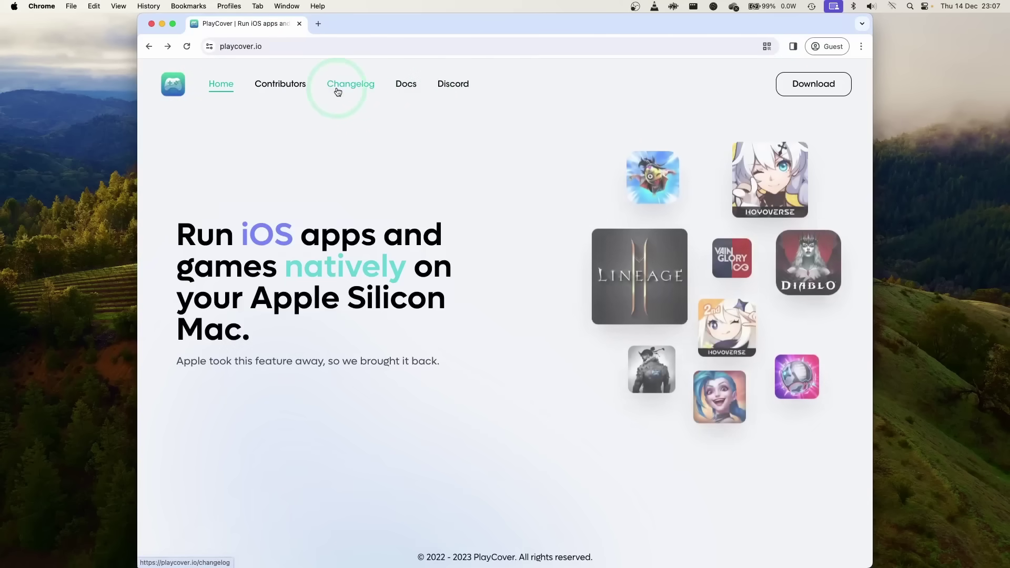
{"action": "left_click", "coordinate": [403, 88]}
{"action": "left_click", "coordinate": [169, 116]}
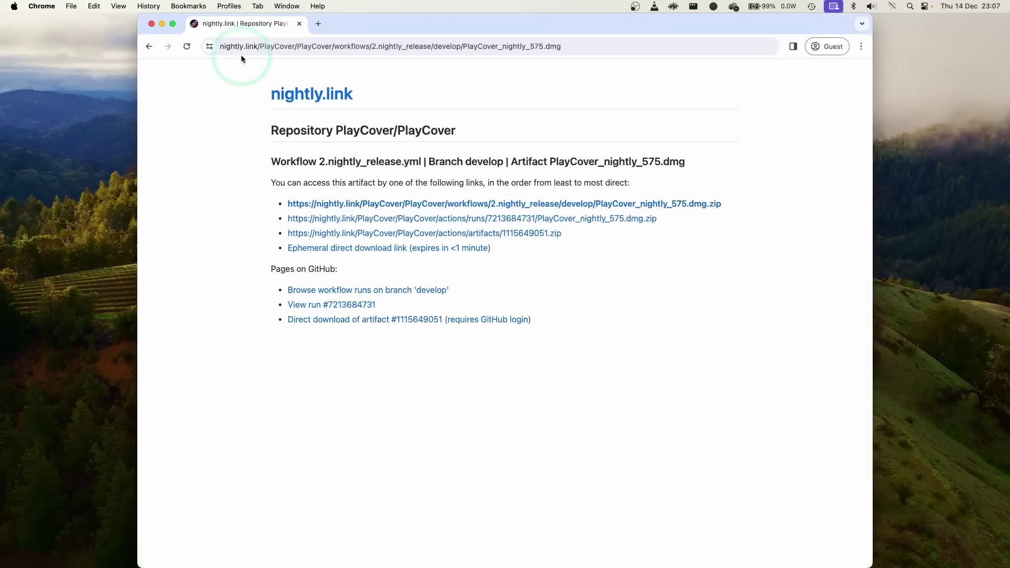
Step: Download PlayCover_nightly_575.dmg.zip from the nightly.link page and save it in Downloads
{"action": "left_click", "coordinate": [359, 42]}
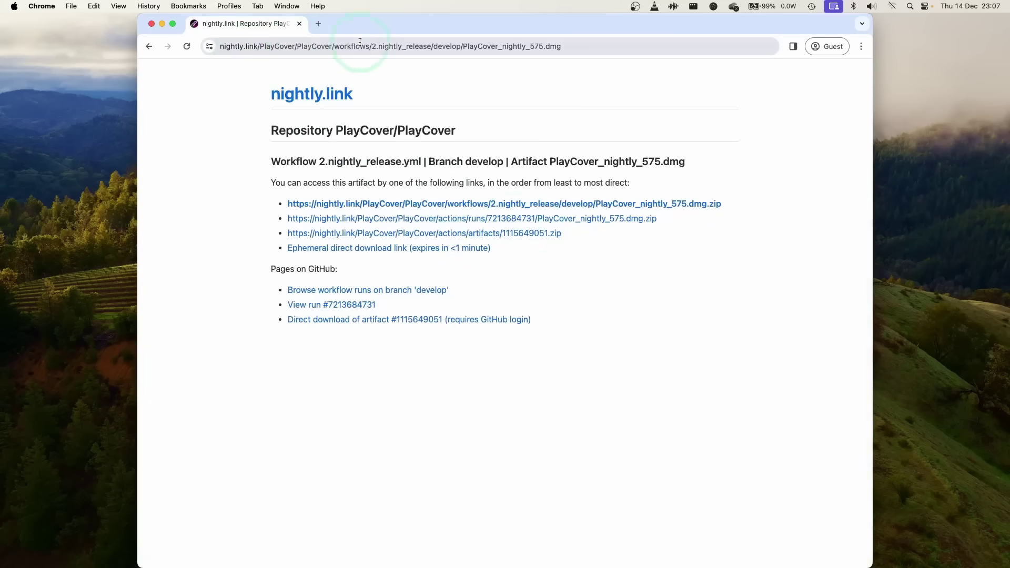
{"action": "left_click", "coordinate": [504, 45]}
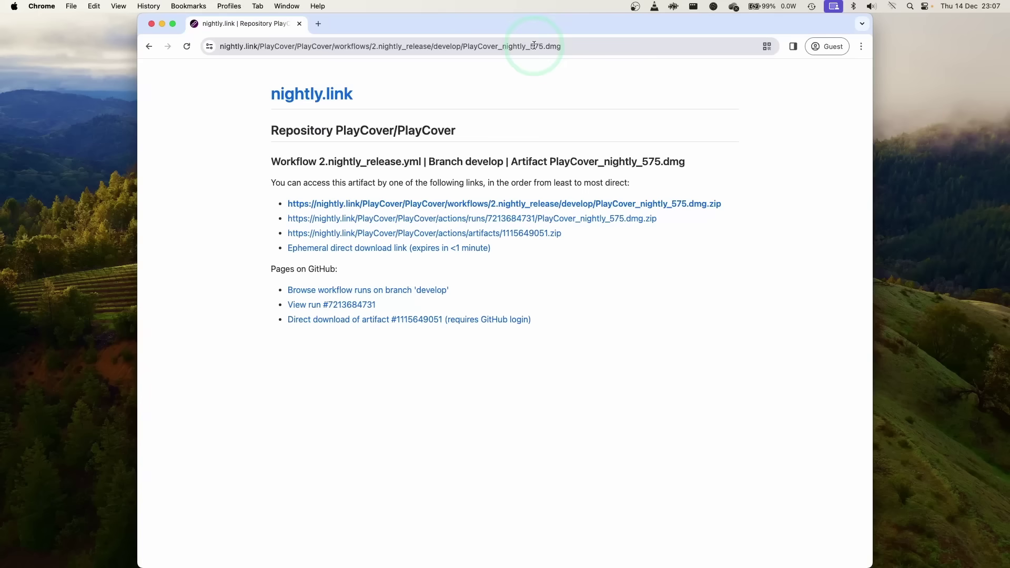
{"action": "left_click", "coordinate": [532, 112]}
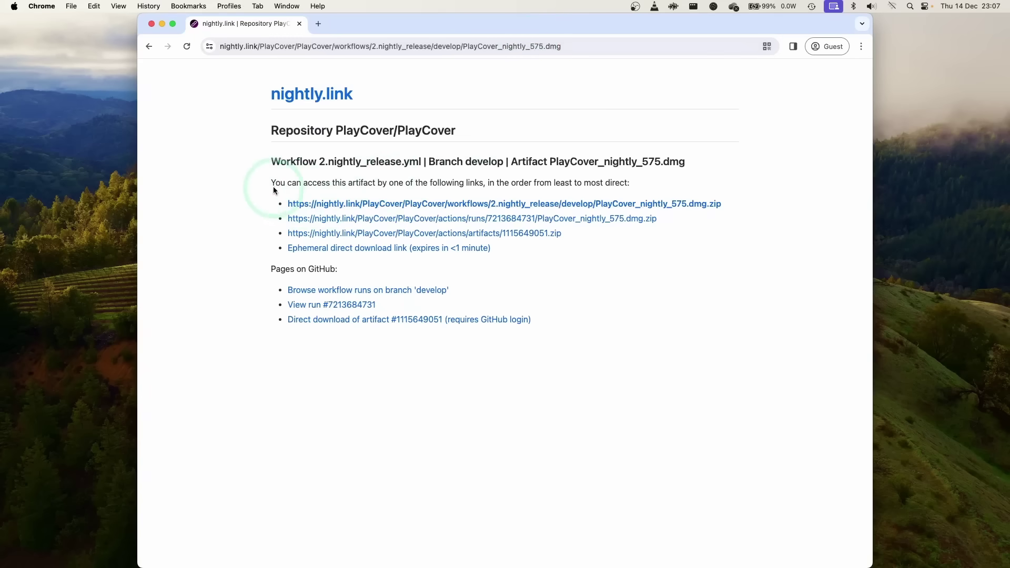
{"action": "left_click_drag", "start_coordinate": [273, 184], "coordinate": [368, 183]}
{"action": "left_click", "coordinate": [436, 163]}
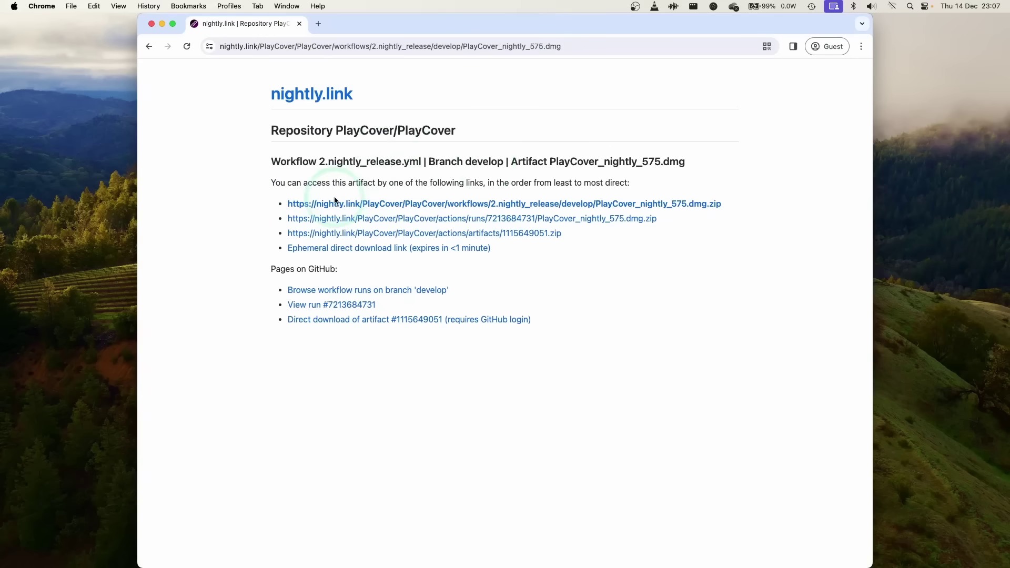
{"action": "left_click", "coordinate": [345, 205]}
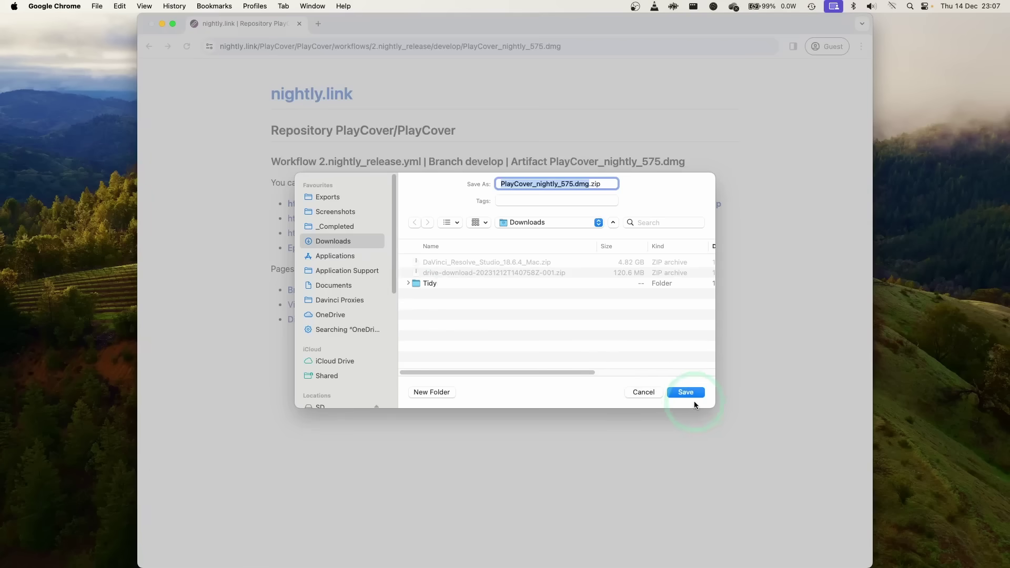
{"action": "left_click", "coordinate": [691, 395]}
{"action": "left_click", "coordinate": [735, 85]}
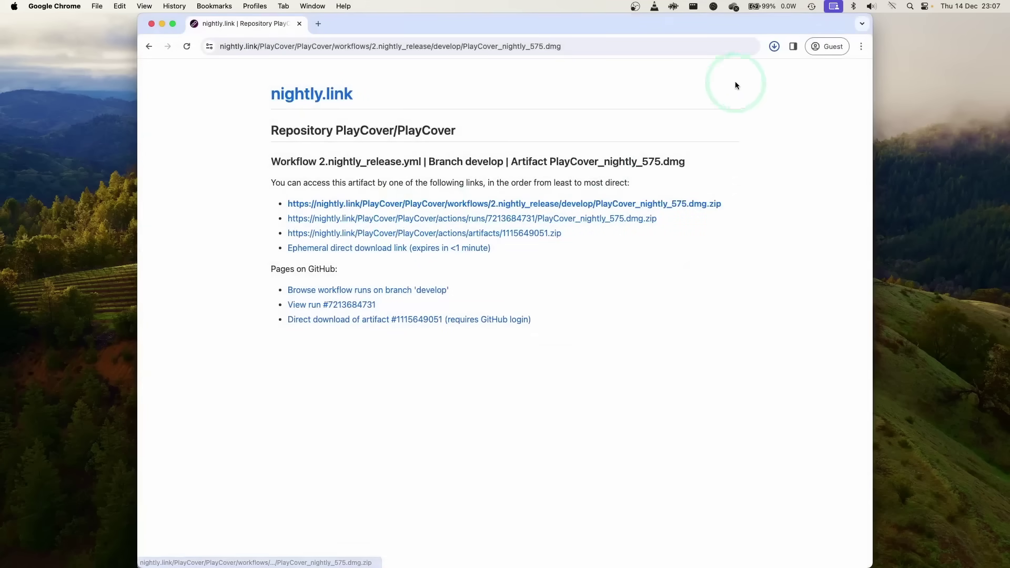
Step: Minimise Chrome and unpack PlayCover_nightly_575.dmg.zip from the Downloads folder in Finder
{"action": "left_click", "coordinate": [162, 23]}
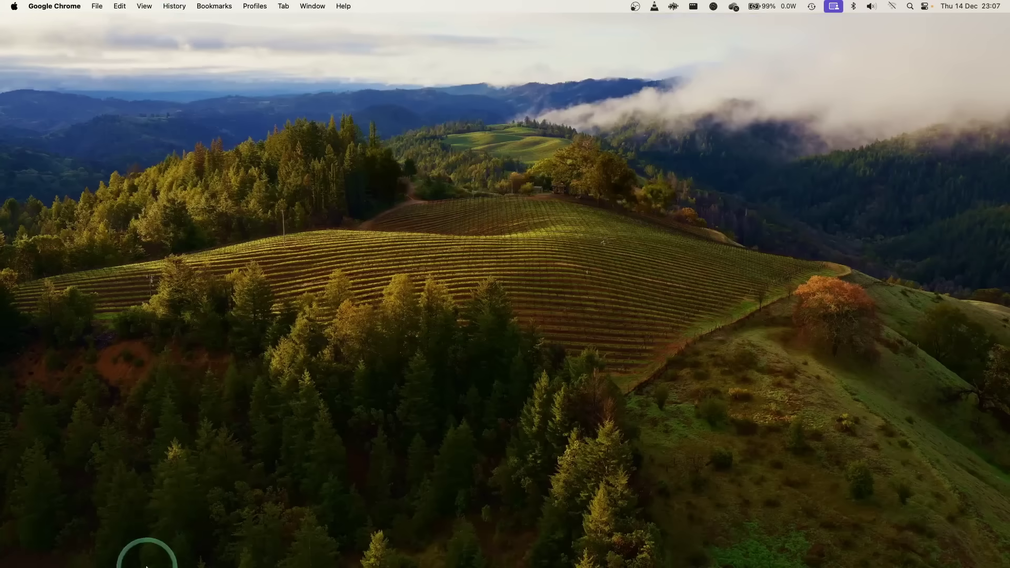
{"action": "mouse_move", "coordinate": [146, 567]}
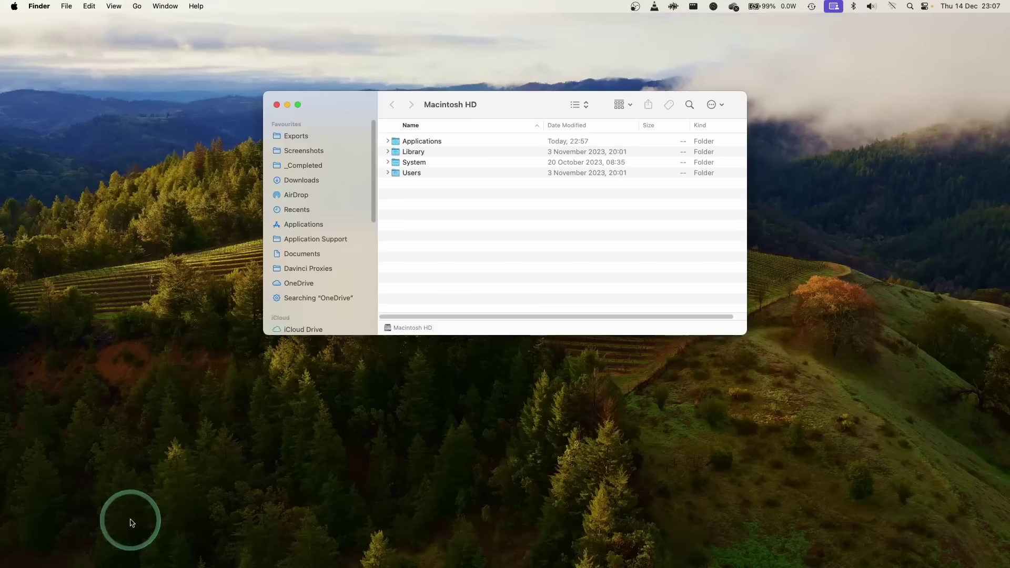
{"action": "left_click", "coordinate": [329, 176]}
{"action": "left_click", "coordinate": [413, 142]}
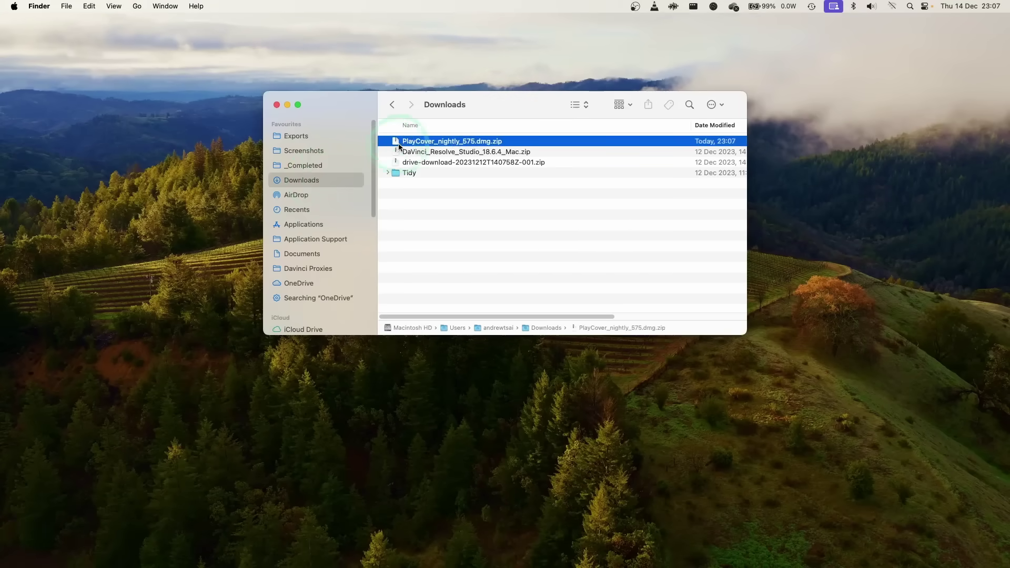
{"action": "double_click", "coordinate": [424, 142]}
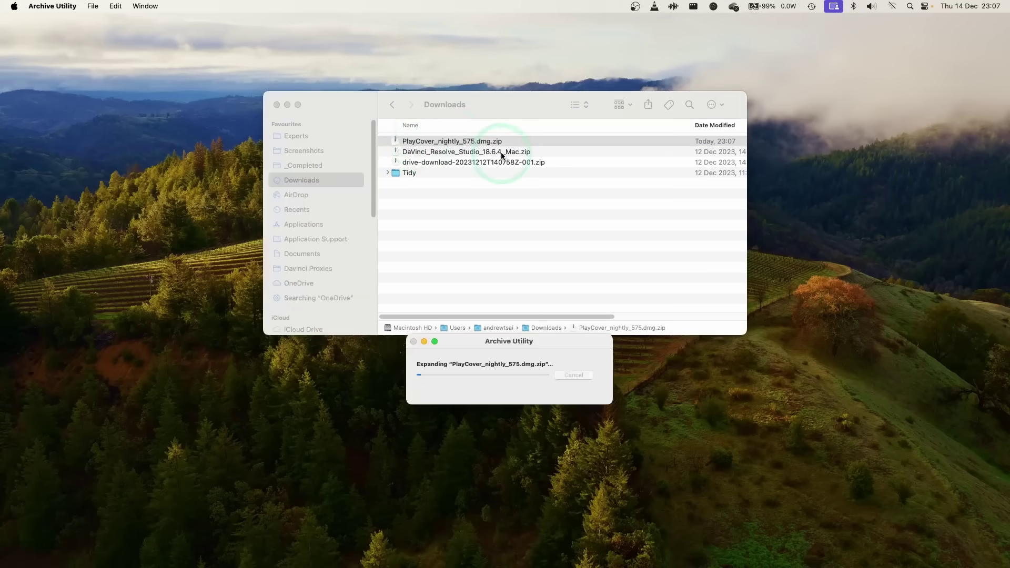
{"action": "left_click", "coordinate": [464, 152]}
{"action": "left_click", "coordinate": [448, 195]}
{"action": "left_click", "coordinate": [486, 142]}
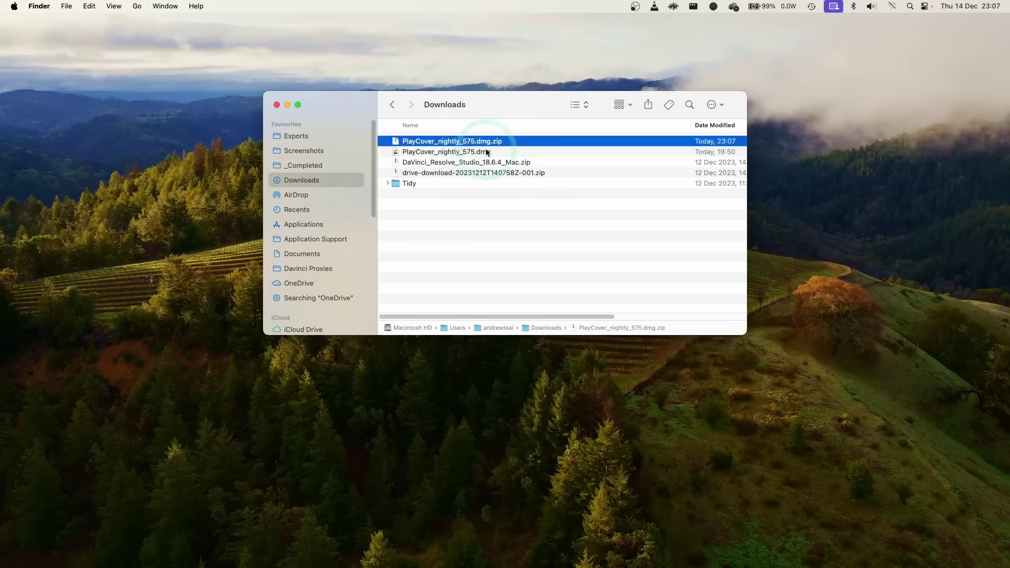
Step: Open the PlayCover_nightly_575.dmg disk image and select the PlayCover app inside it
{"action": "left_click", "coordinate": [496, 151]}
{"action": "left_click", "coordinate": [465, 155]}
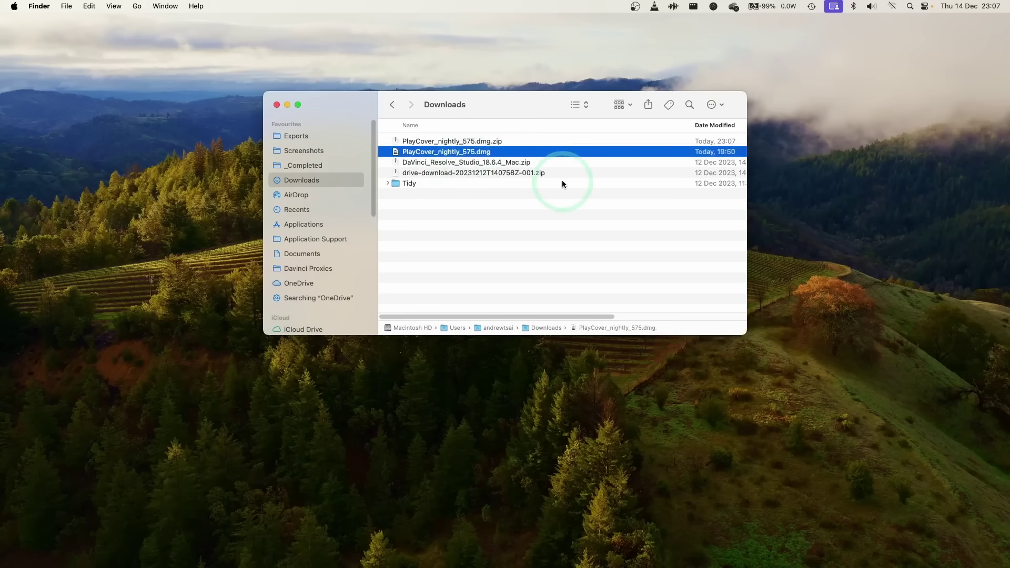
{"action": "left_click", "coordinate": [294, 315]}
{"action": "left_click", "coordinate": [175, 383]}
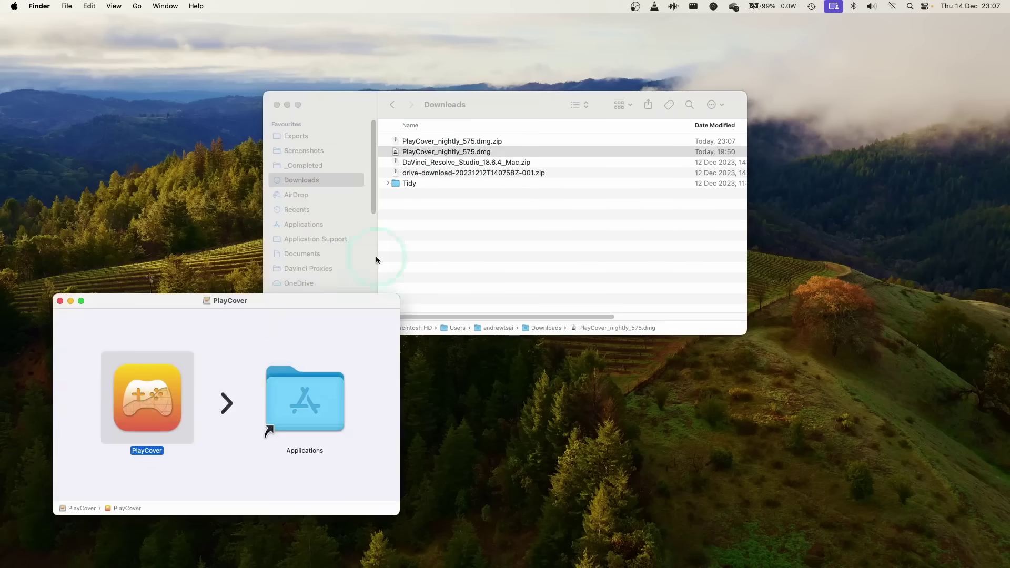
Step: Copy PlayCover from the disk image to the Applications folder and close the disk image window
{"action": "left_click", "coordinate": [414, 258]}
{"action": "left_click", "coordinate": [331, 226]}
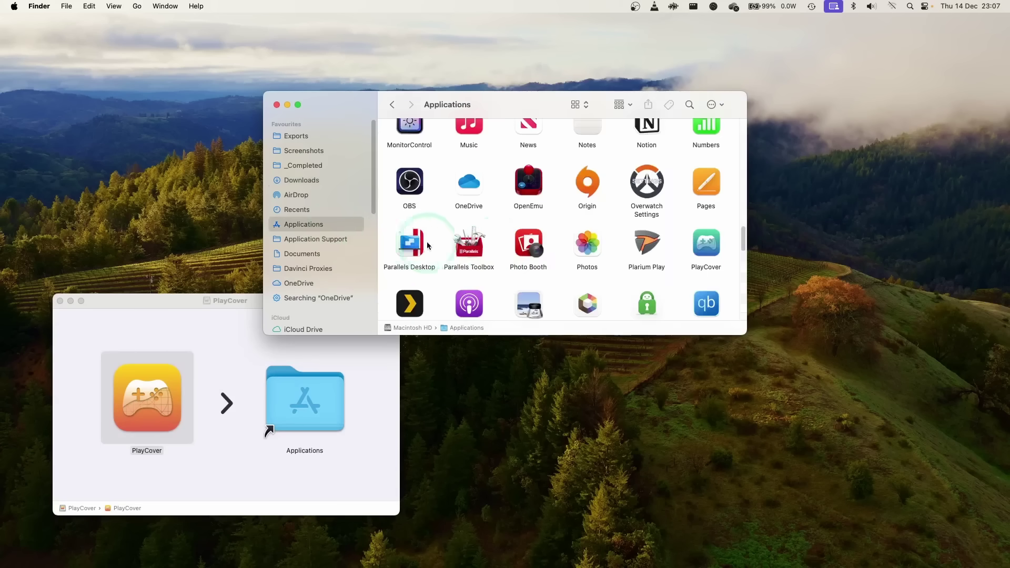
{"action": "left_click_drag", "start_coordinate": [157, 416], "coordinate": [269, 409]}
{"action": "left_click", "coordinate": [804, 87]}
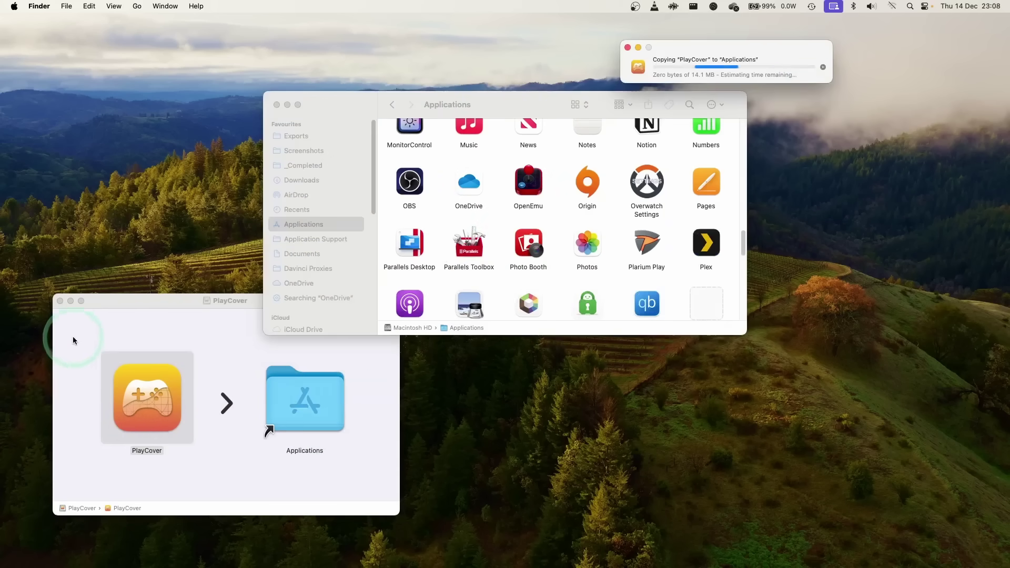
{"action": "left_click", "coordinate": [59, 301]}
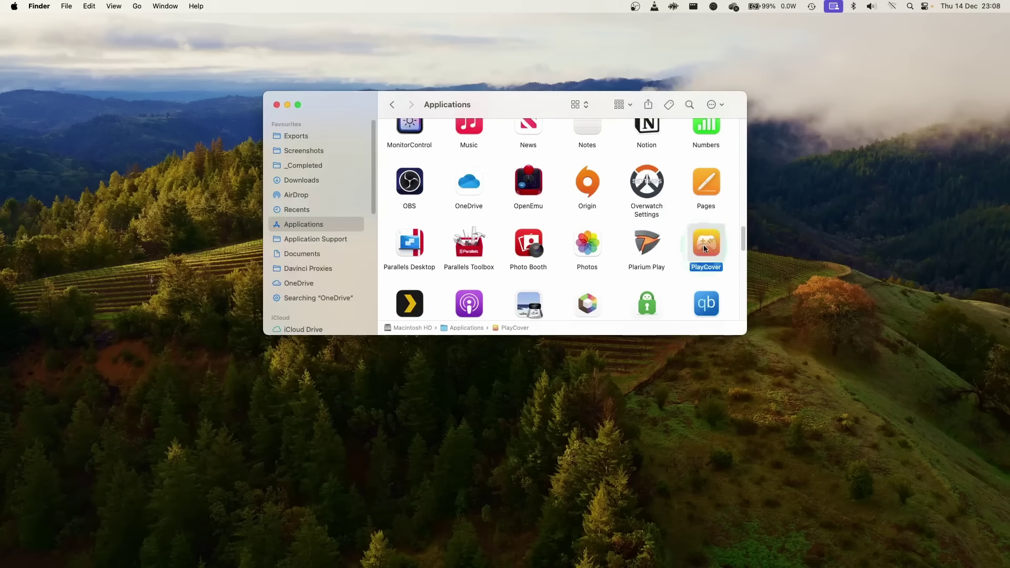
Step: Open PlayCover from the Applications folder, overriding the macOS malicious-software check
{"action": "double_click", "coordinate": [703, 244]}
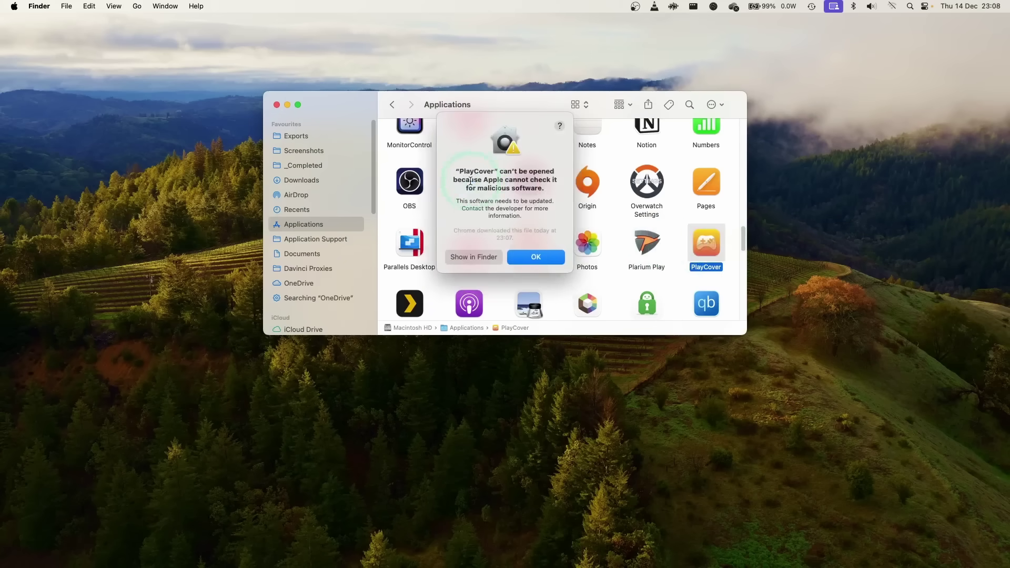
{"action": "left_click", "coordinate": [526, 258]}
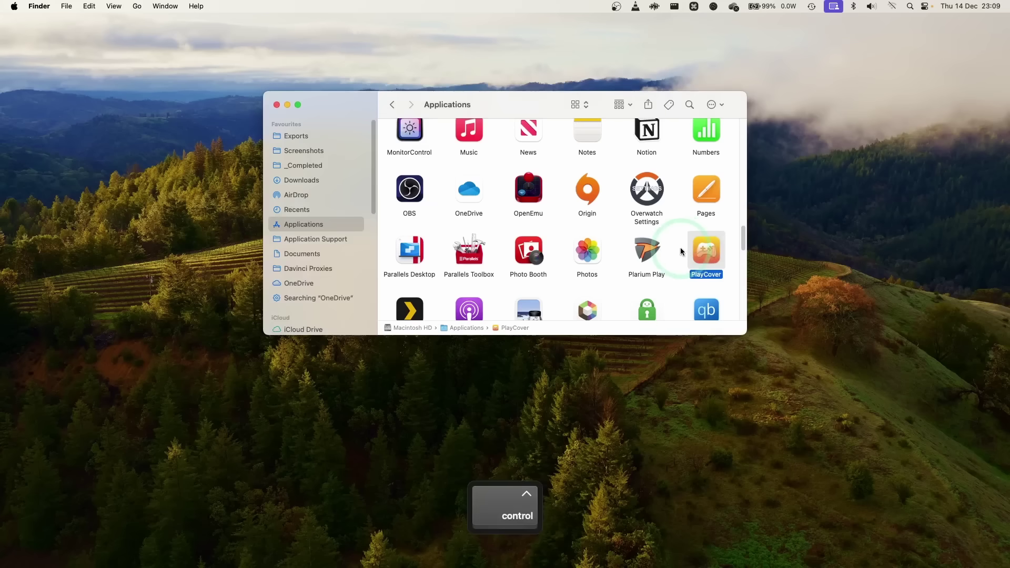
{"action": "left_click", "coordinate": [699, 262], "text": "ctrl"}
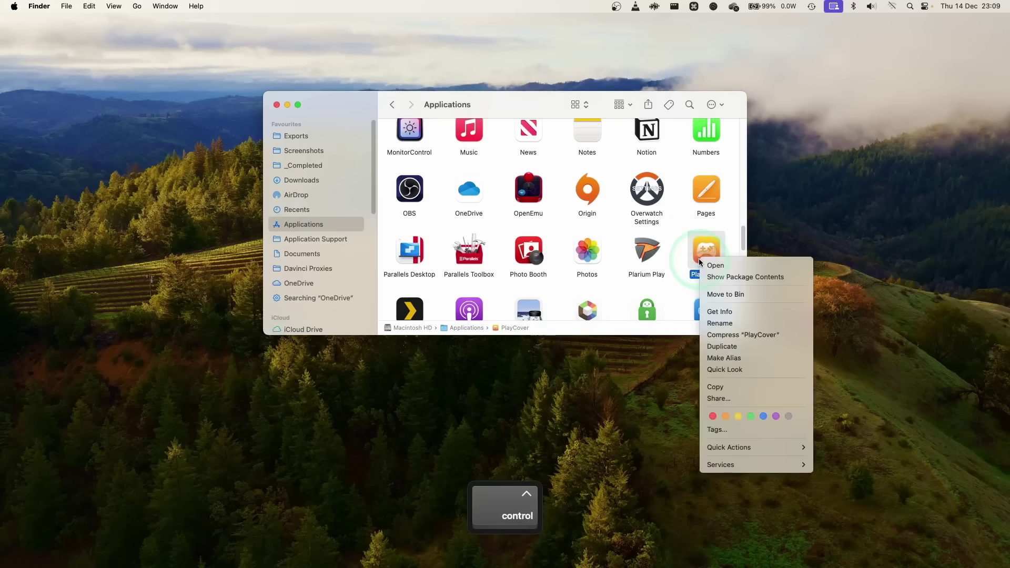
{"action": "left_click", "coordinate": [708, 265]}
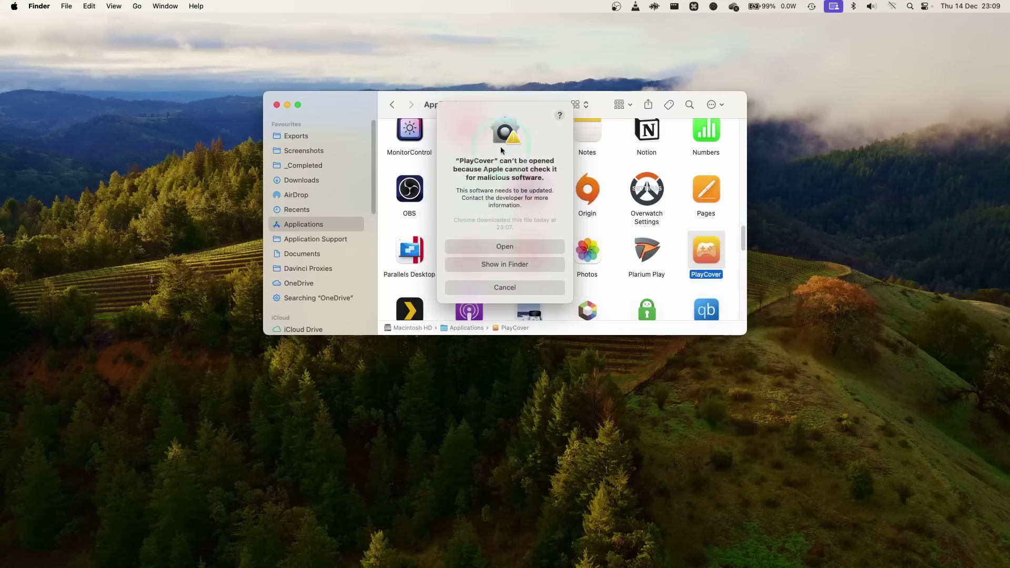
{"action": "left_click", "coordinate": [498, 254]}
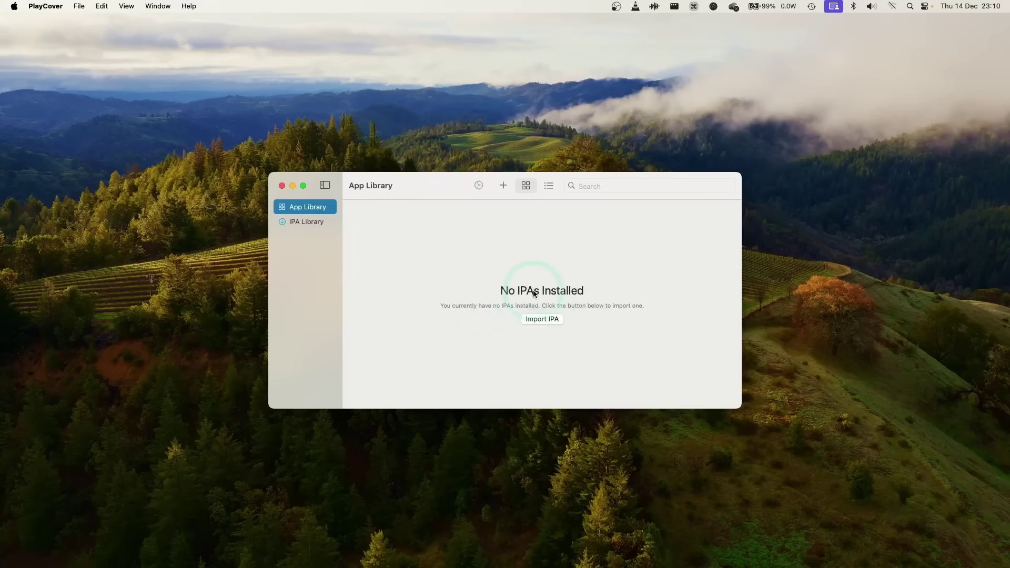
Step: Switch to Chrome, go from the PlayCover docs to the Decrypted iOS IPA App Store and search for "gta netflix"
{"action": "key", "text": "super+Tab"}
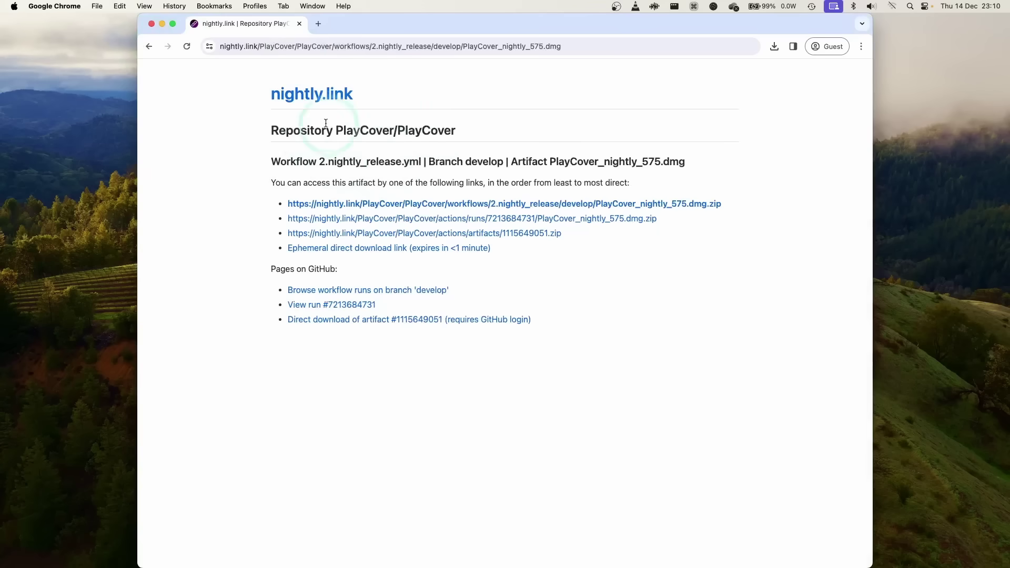
{"action": "left_click", "coordinate": [150, 46]}
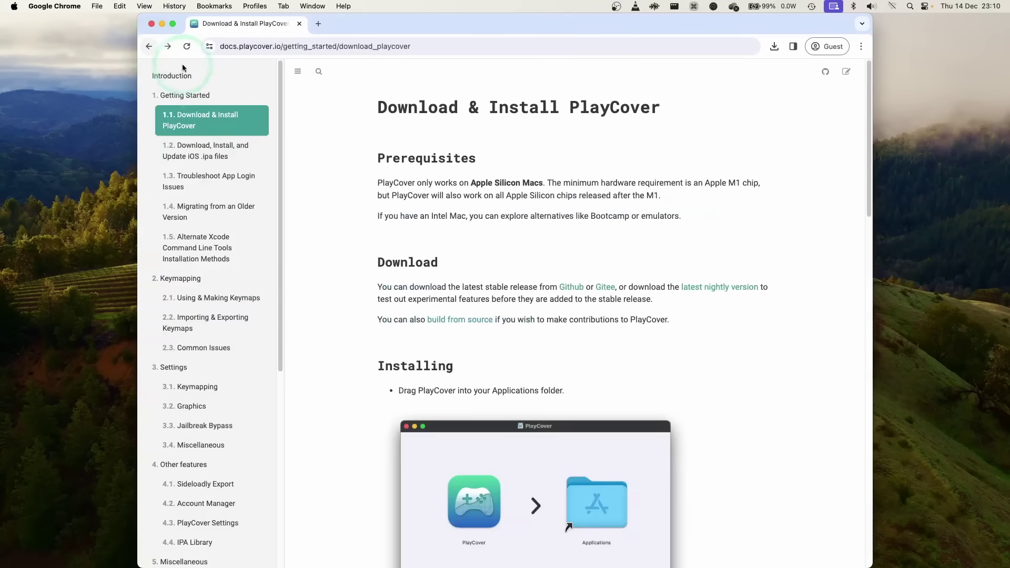
{"action": "left_click", "coordinate": [190, 153]}
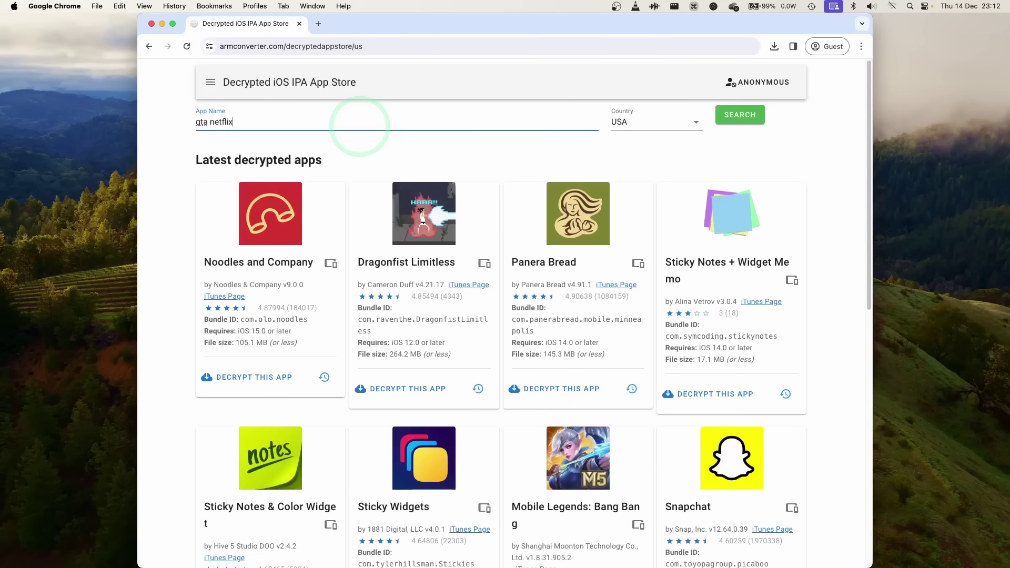
{"action": "key", "text": "Return"}
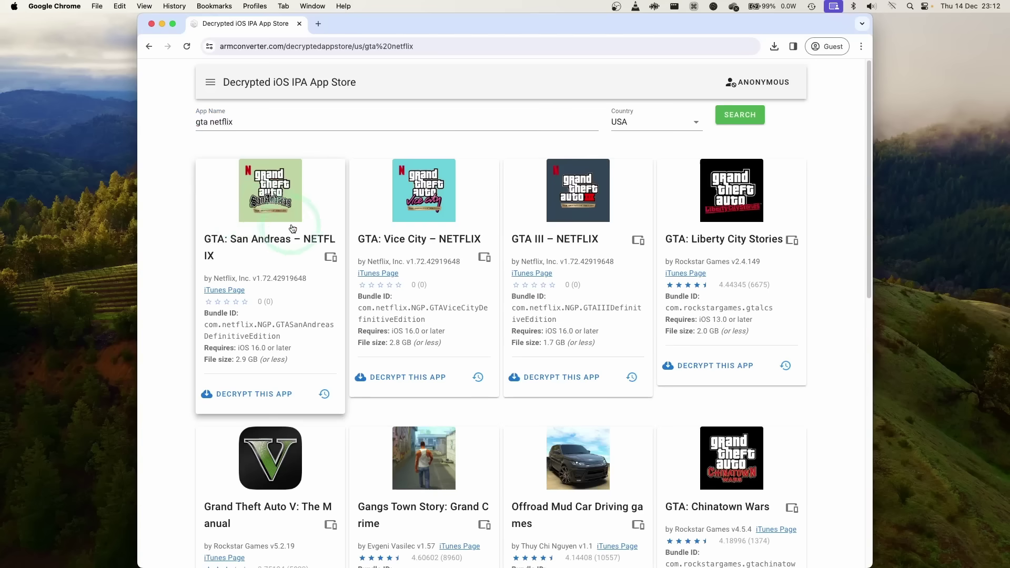
Step: Request decryption of GTA: San Andreas – NETFLIX and register an iOSGods account, accepting the terms and declining news and updates
{"action": "left_click", "coordinate": [221, 400]}
{"action": "left_click", "coordinate": [222, 400]}
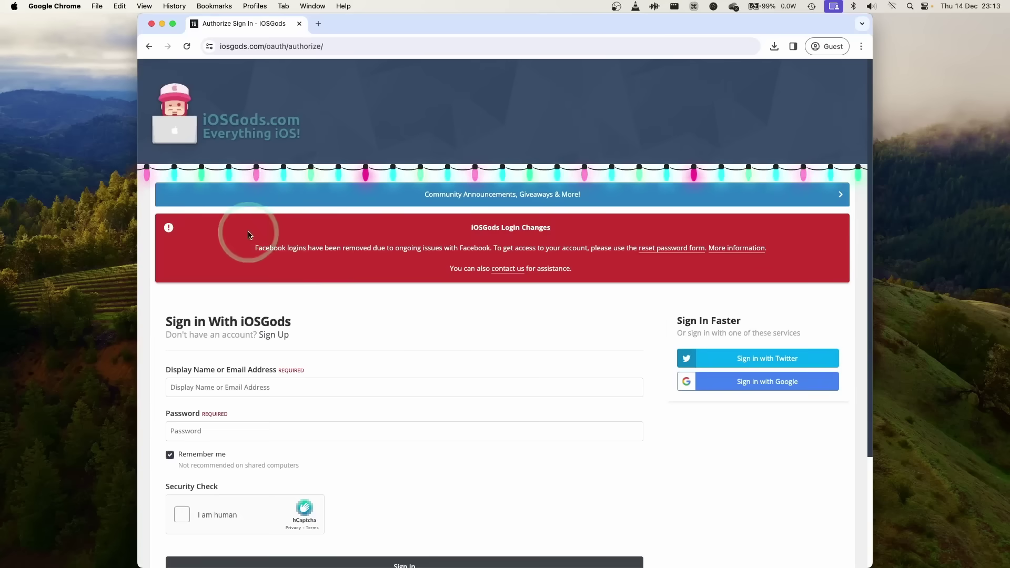
{"action": "left_click_drag", "start_coordinate": [455, 232], "coordinate": [608, 267]}
{"action": "left_click", "coordinate": [333, 291]}
{"action": "scroll", "coordinate": [330, 291], "scroll_direction": "down", "scroll_amount": 3}
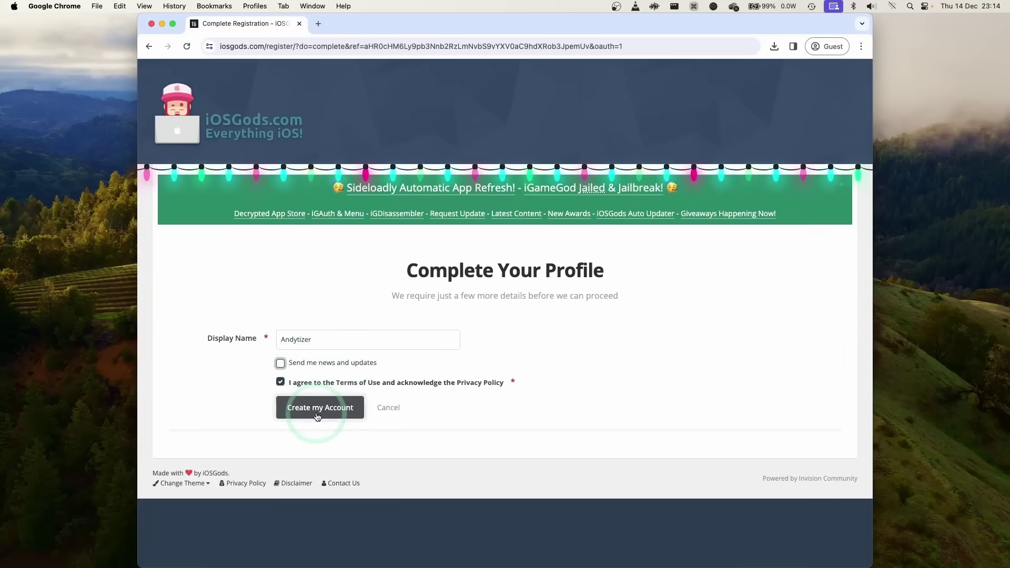
{"action": "left_click", "coordinate": [318, 415]}
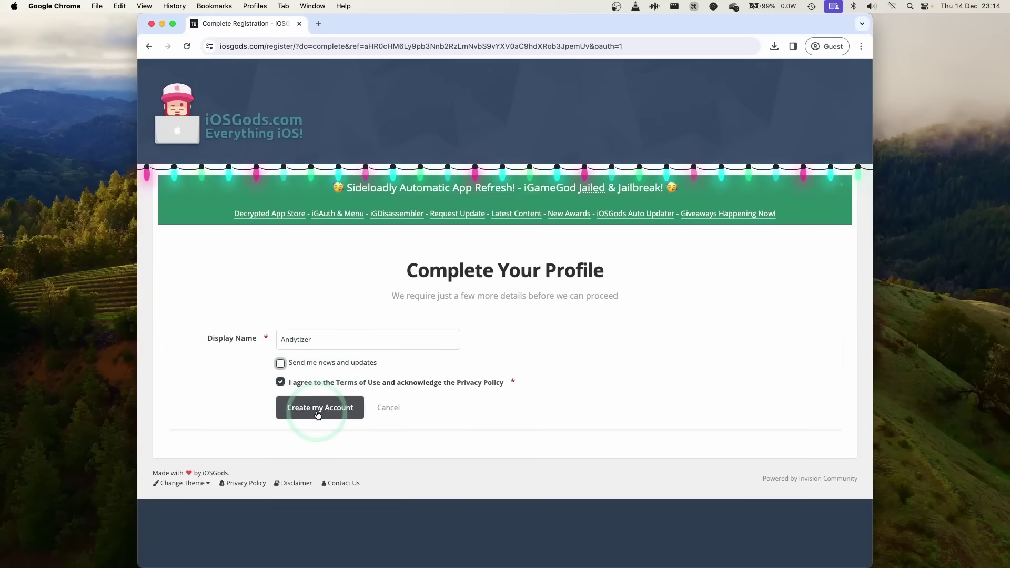
{"action": "left_click", "coordinate": [313, 125]}
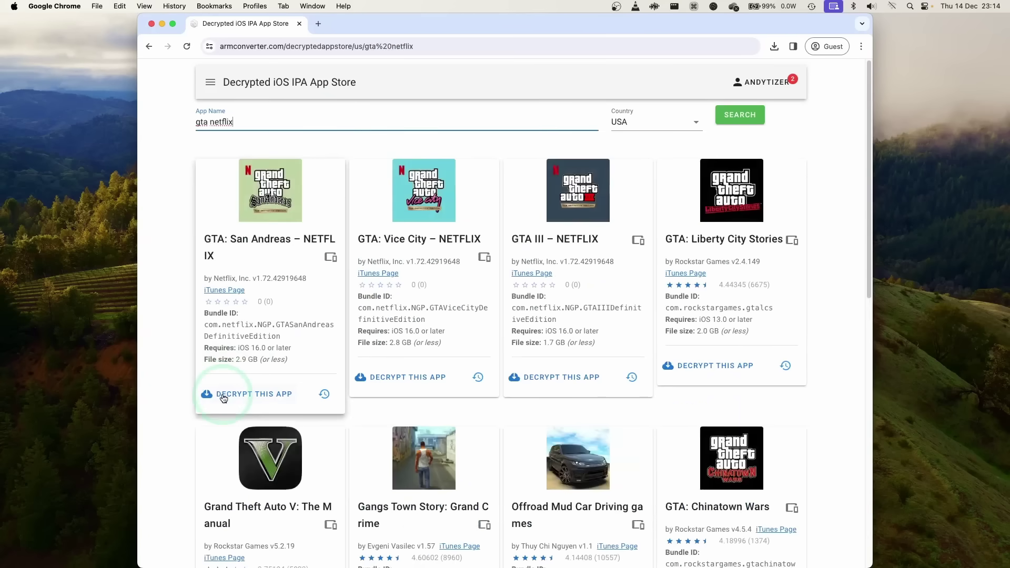
Step: Download the decrypted GTA: San Andreas – NETFLIX IPA to the Downloads folder and check it in the recent downloads
{"action": "left_click", "coordinate": [224, 397]}
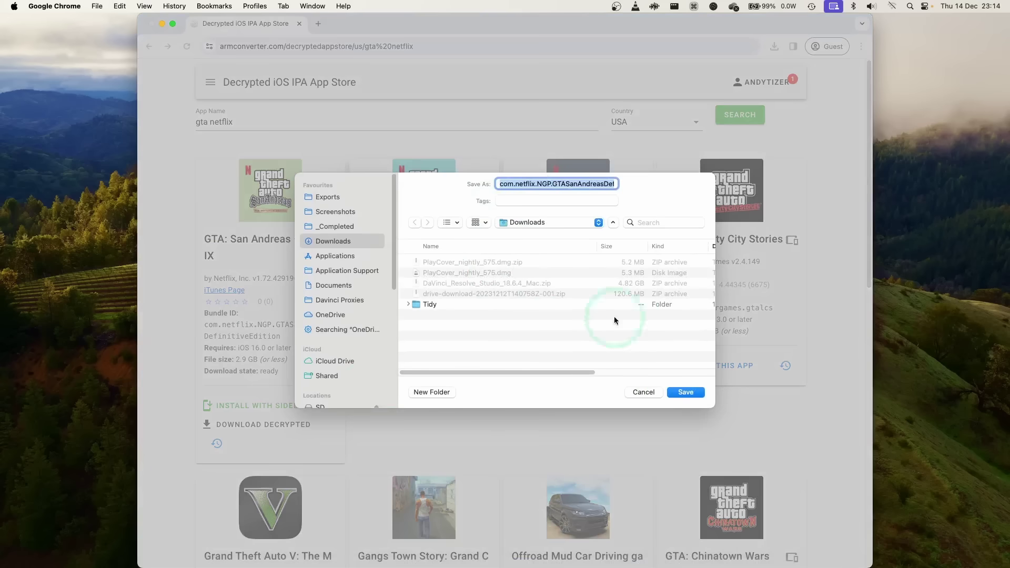
{"action": "left_click", "coordinate": [685, 393]}
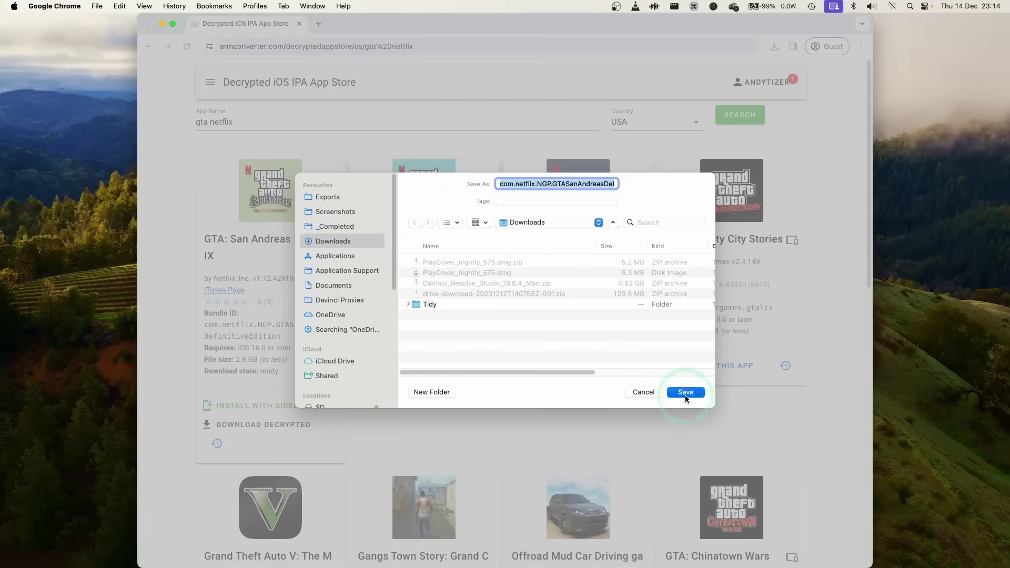
{"action": "left_click", "coordinate": [774, 47]}
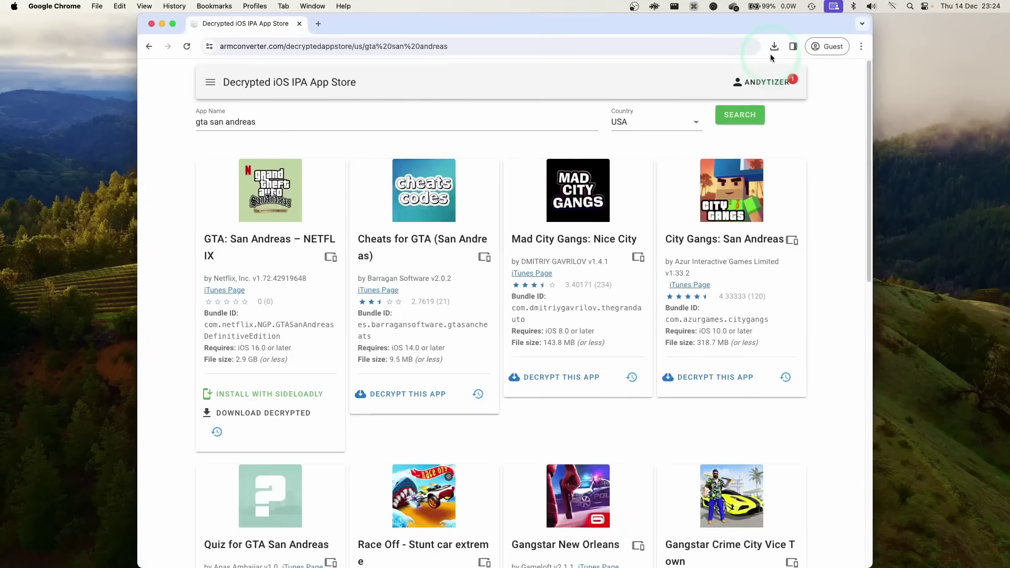
{"action": "left_click", "coordinate": [774, 46]}
{"action": "left_click", "coordinate": [741, 121]}
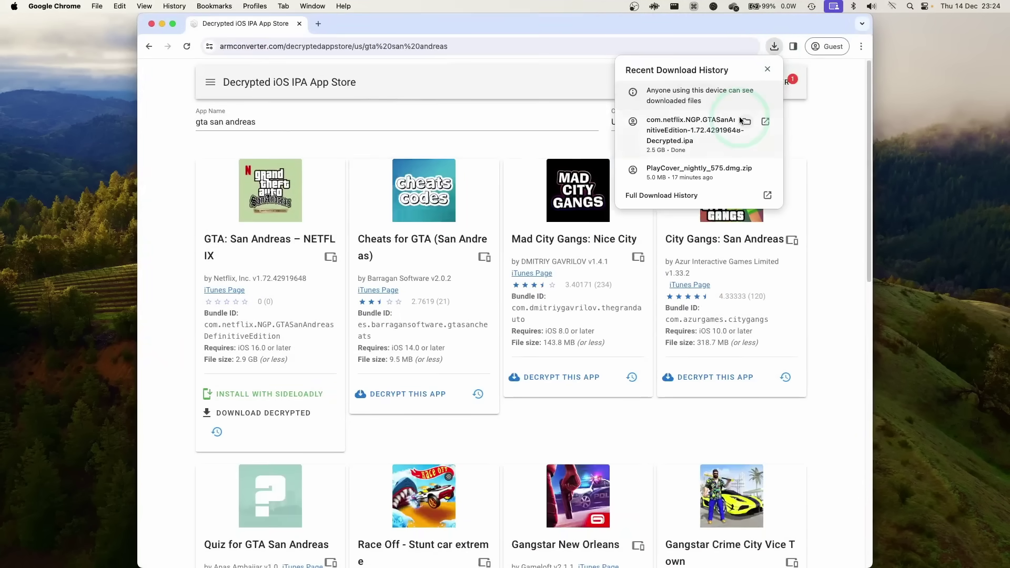
Step: Minimise Chrome and import the decrypted com.netflix.NGP.GTASanAndreas IPA from Downloads into PlayCover's App Library
{"action": "left_click", "coordinate": [158, 24]}
{"action": "left_click", "coordinate": [306, 232]}
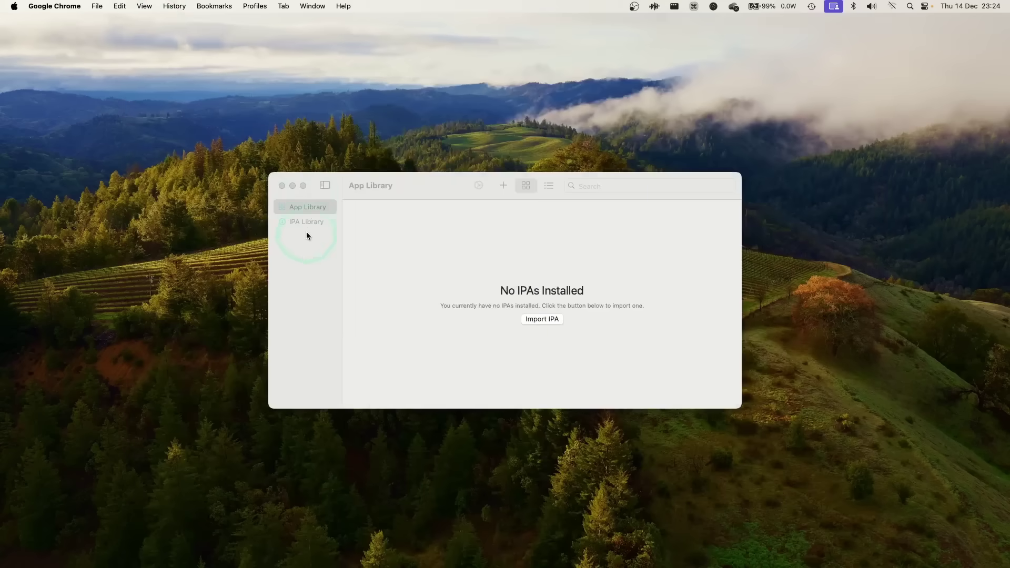
{"action": "left_click", "coordinate": [350, 283]}
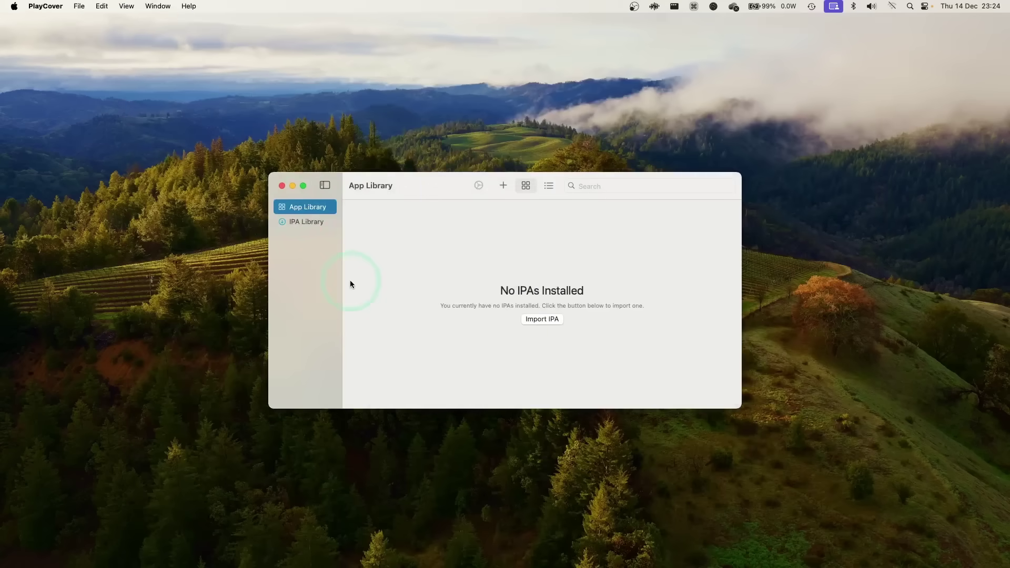
{"action": "left_click", "coordinate": [532, 322]}
{"action": "left_click", "coordinate": [459, 150]}
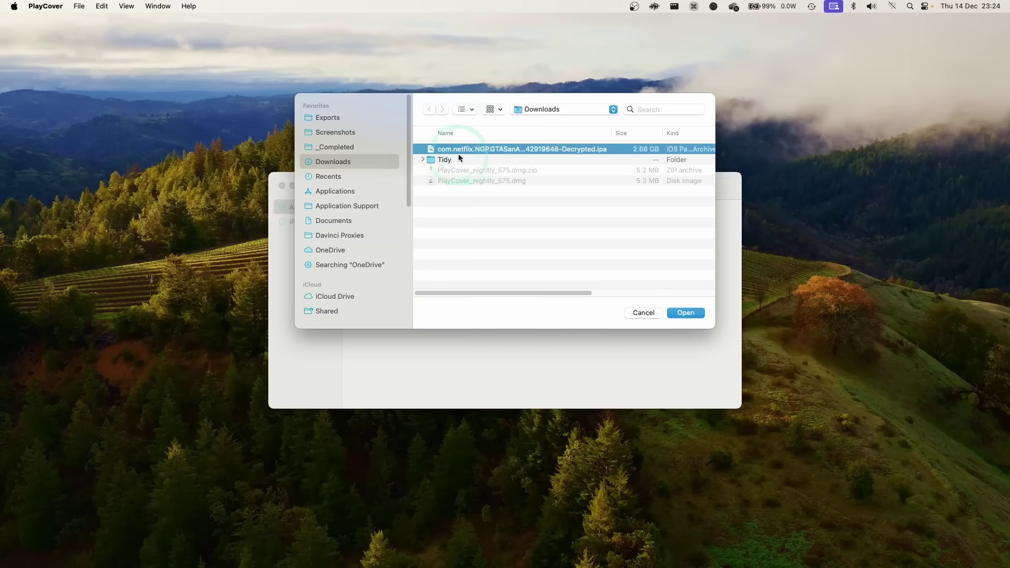
{"action": "left_click", "coordinate": [451, 151]}
{"action": "left_click_drag", "start_coordinate": [611, 133], "coordinate": [661, 132]}
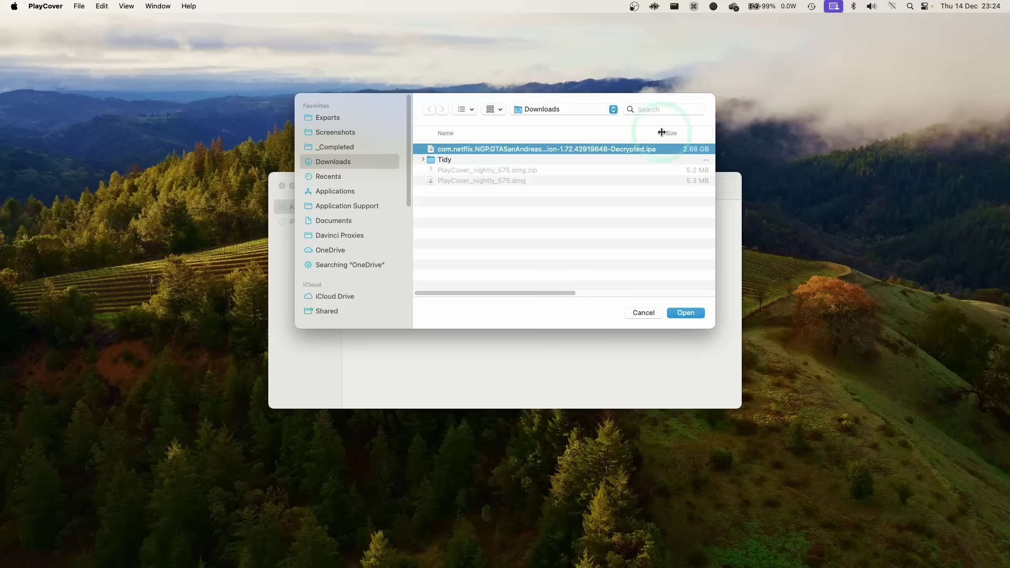
{"action": "left_click", "coordinate": [677, 314]}
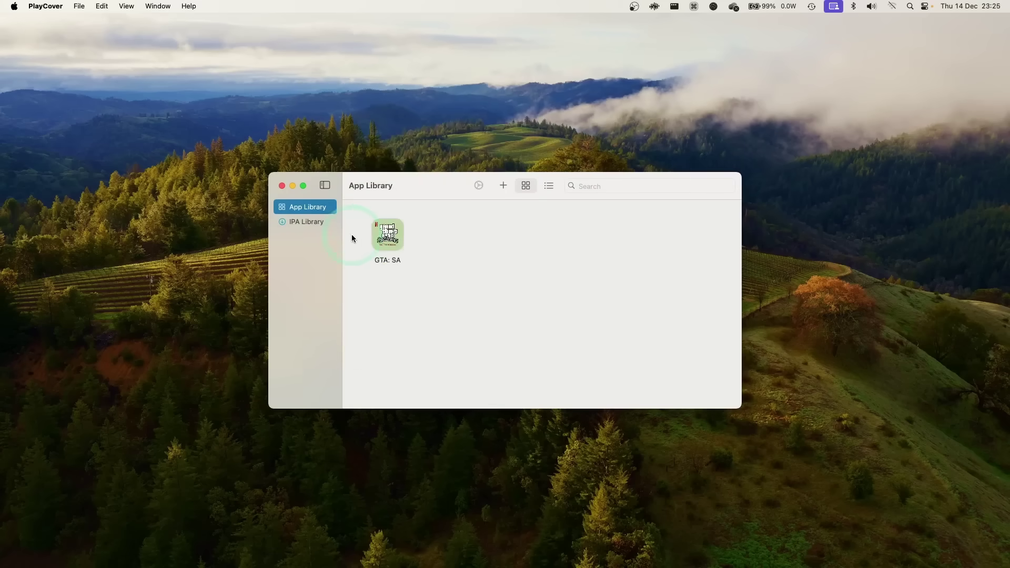
Step: Open the settings for GTA: SA and set its iOS device to iPad Pro (12.9-inch) (6th gen) | M2 | 8GB
{"action": "left_click", "coordinate": [420, 226]}
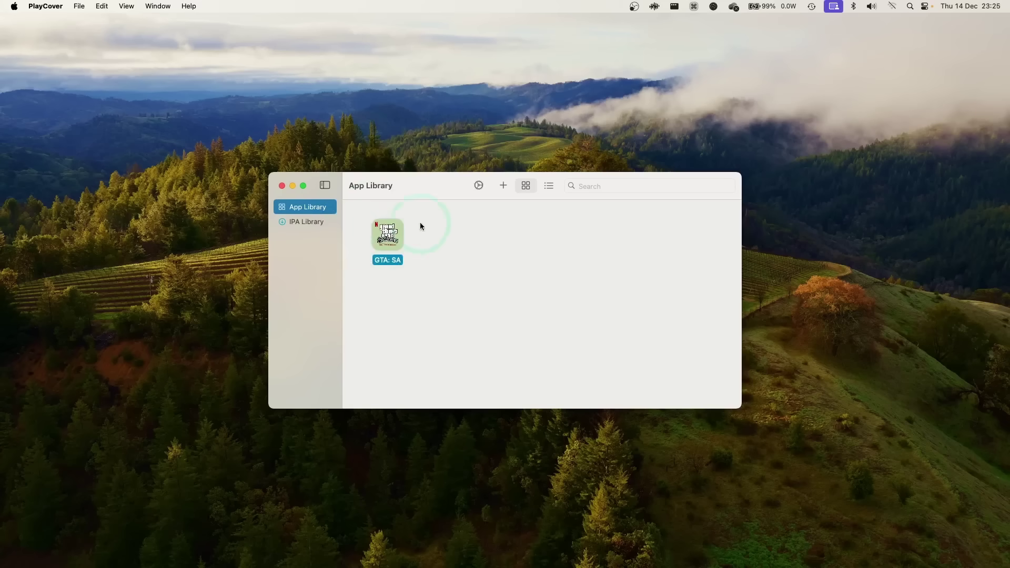
{"action": "left_click", "coordinate": [477, 185]}
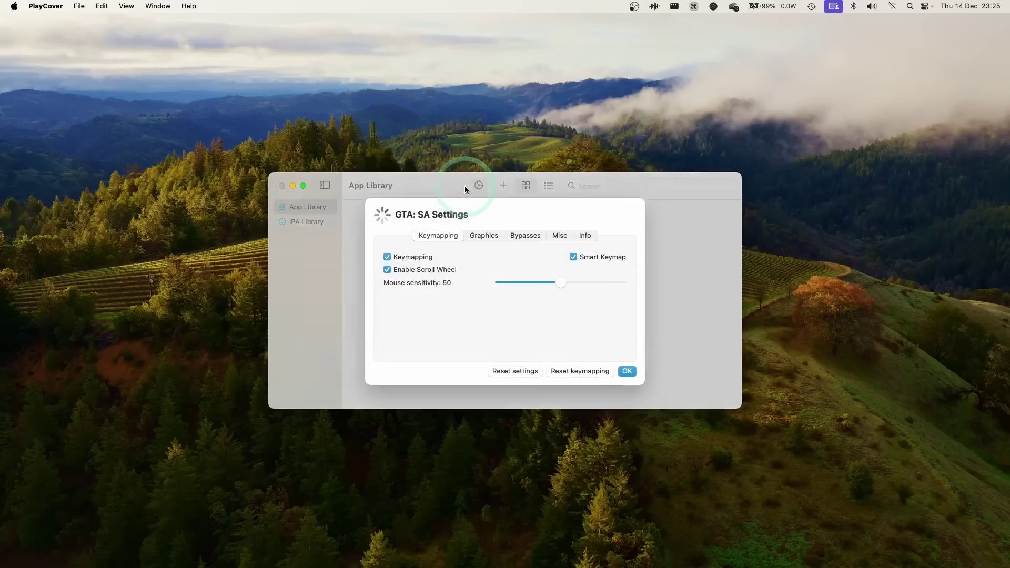
{"action": "left_click", "coordinate": [468, 237]}
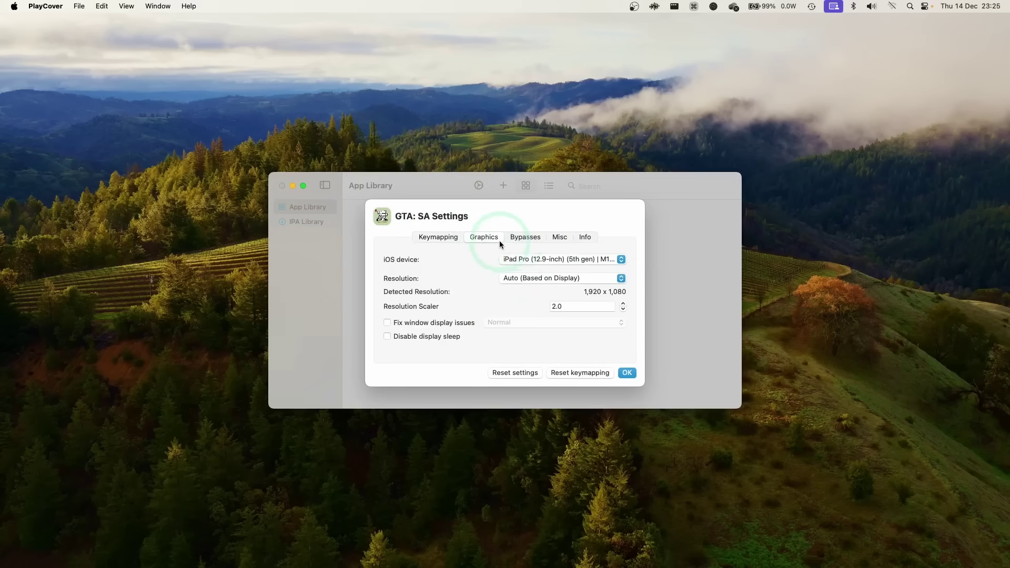
{"action": "left_click", "coordinate": [512, 270]}
{"action": "left_click", "coordinate": [534, 260]}
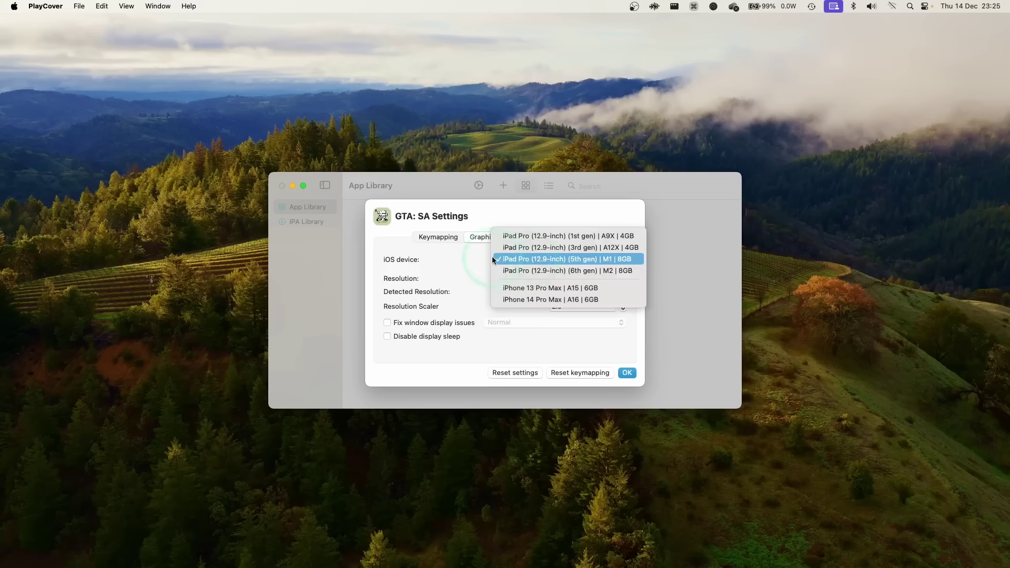
{"action": "left_click", "coordinate": [600, 271]}
Step: Set GTA: SA's resolution to 1080p, and accept the settings after reviewing the Bypasses, Misc and Info options
{"action": "left_click", "coordinate": [530, 276]}
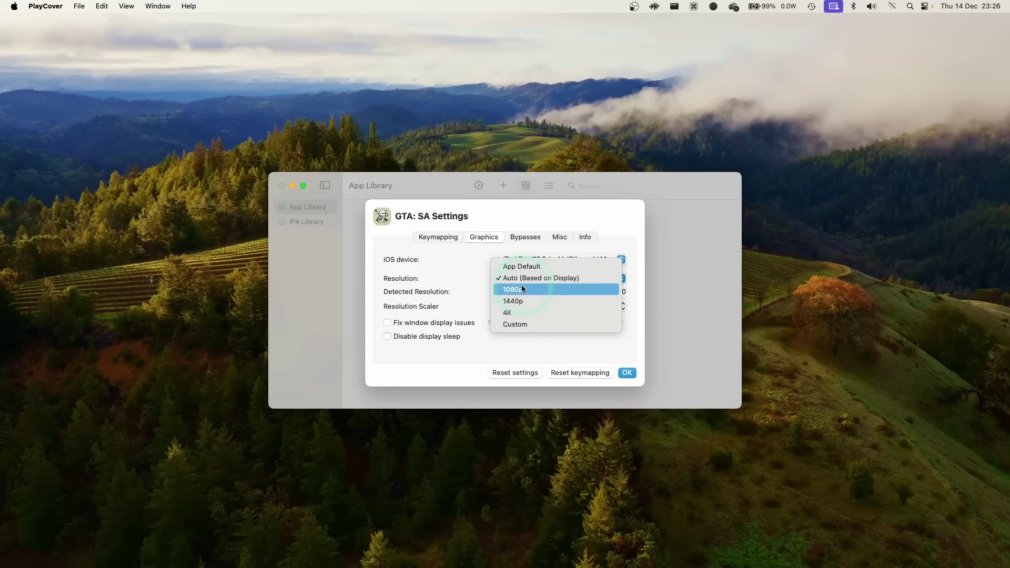
{"action": "left_click", "coordinate": [520, 289]}
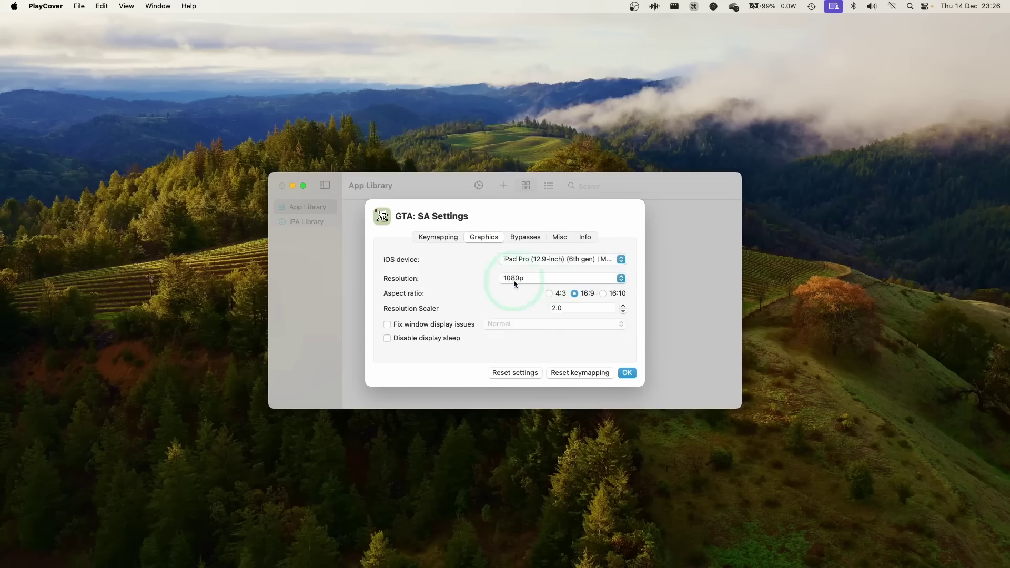
{"action": "left_click", "coordinate": [513, 280]}
{"action": "left_click", "coordinate": [484, 292]}
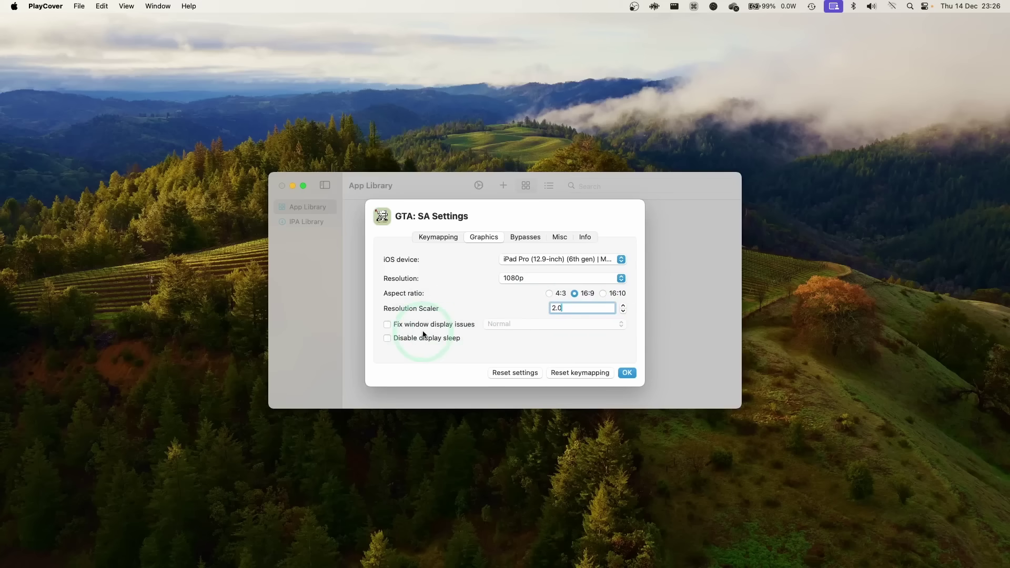
{"action": "left_click", "coordinate": [525, 237]}
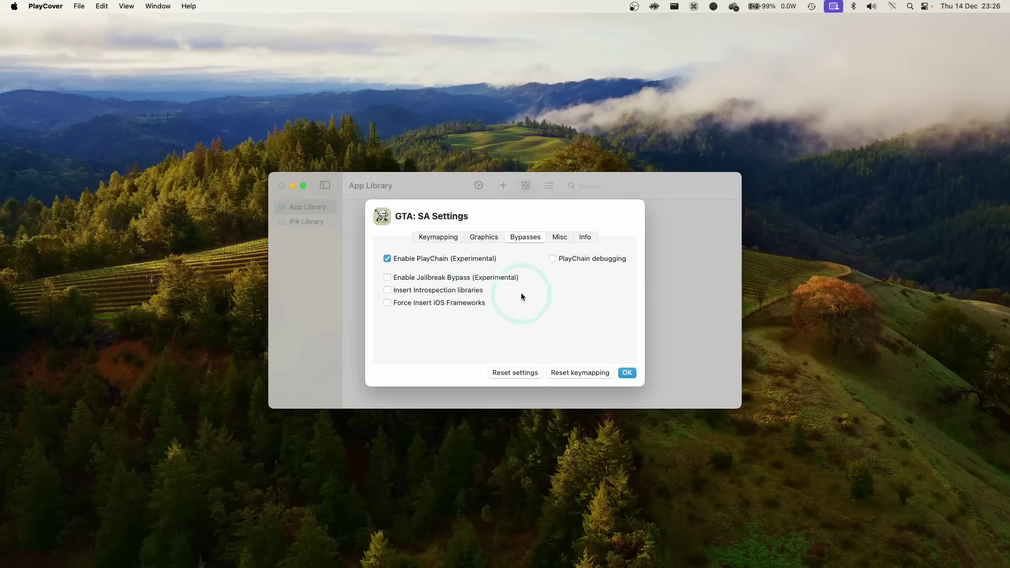
{"action": "left_click", "coordinate": [570, 237]}
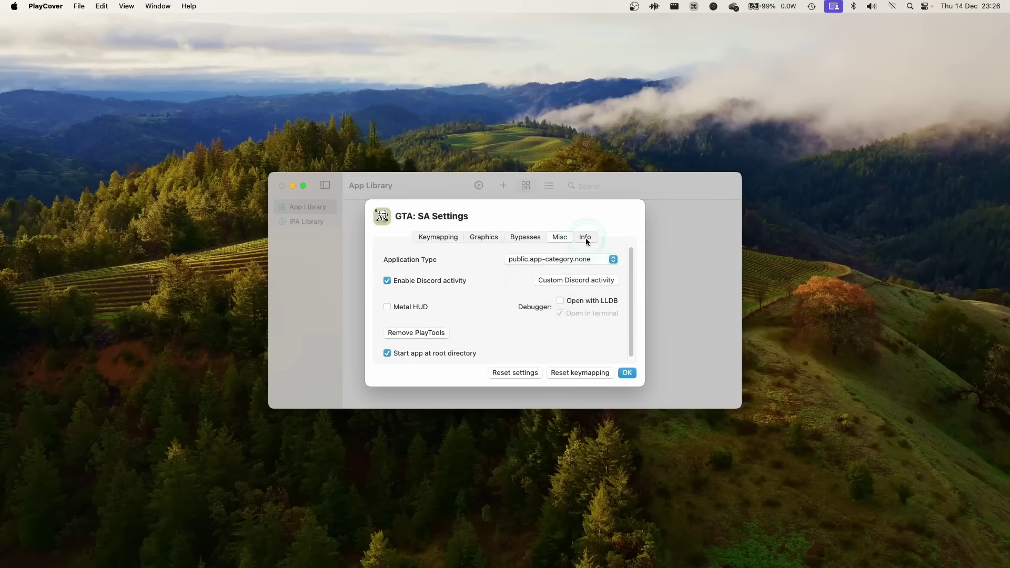
{"action": "left_click", "coordinate": [586, 238]}
{"action": "left_click_drag", "start_coordinate": [624, 282], "coordinate": [617, 330]}
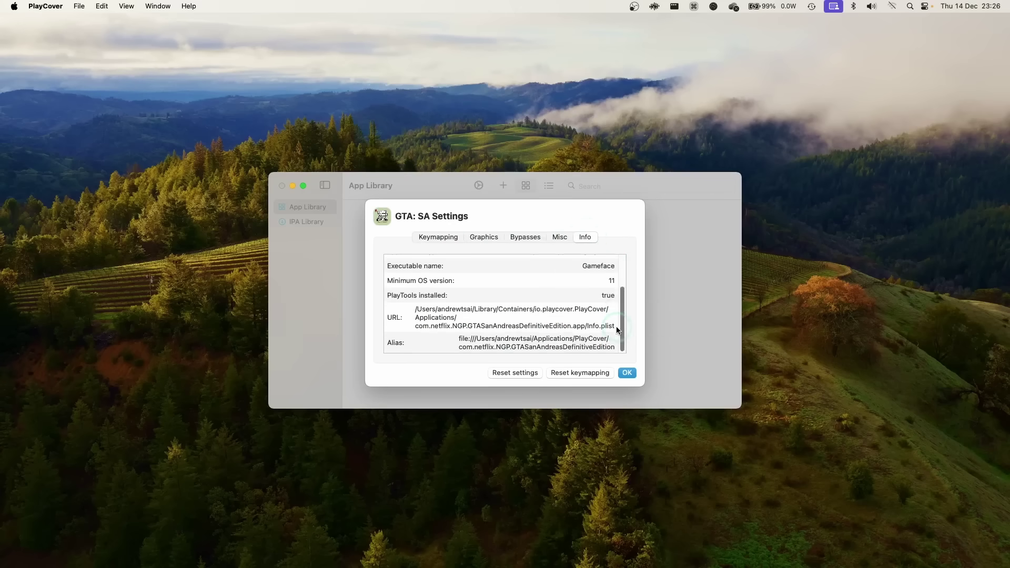
{"action": "left_click", "coordinate": [627, 371]}
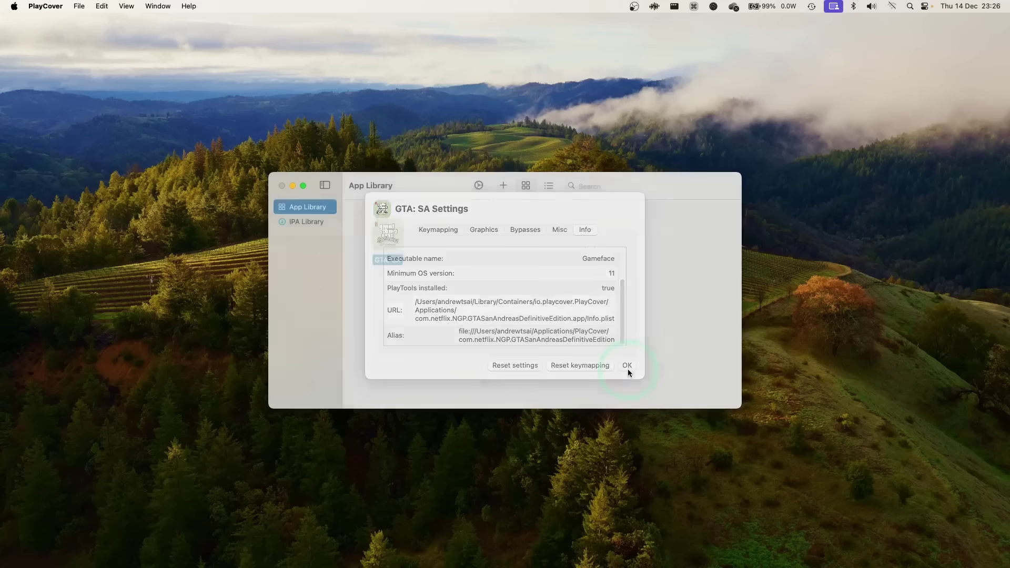
Step: Launch GTA: SA from the App Library
{"action": "left_click", "coordinate": [387, 239]}
{"action": "left_click", "coordinate": [507, 231]}
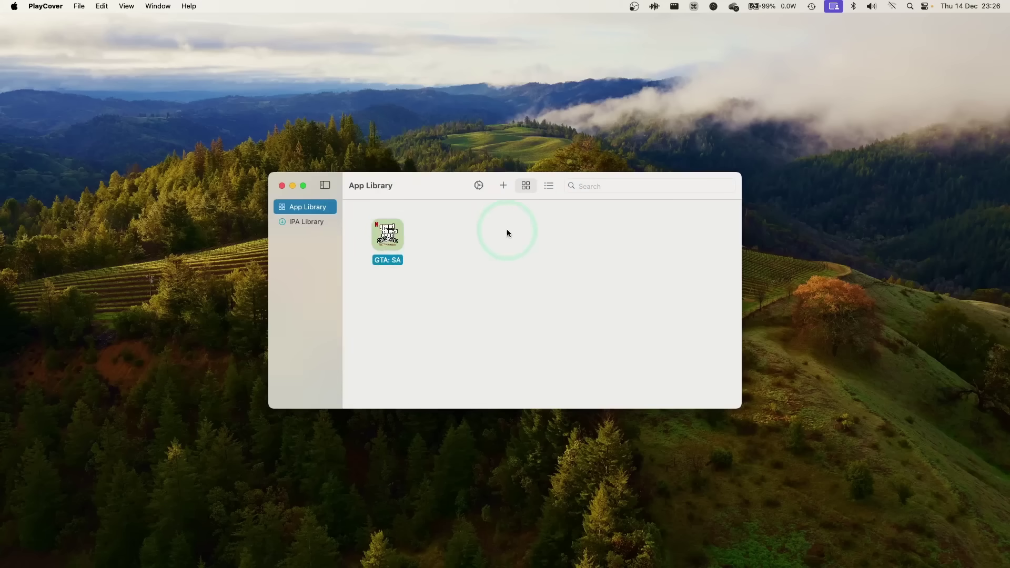
{"action": "left_click", "coordinate": [809, 79]}
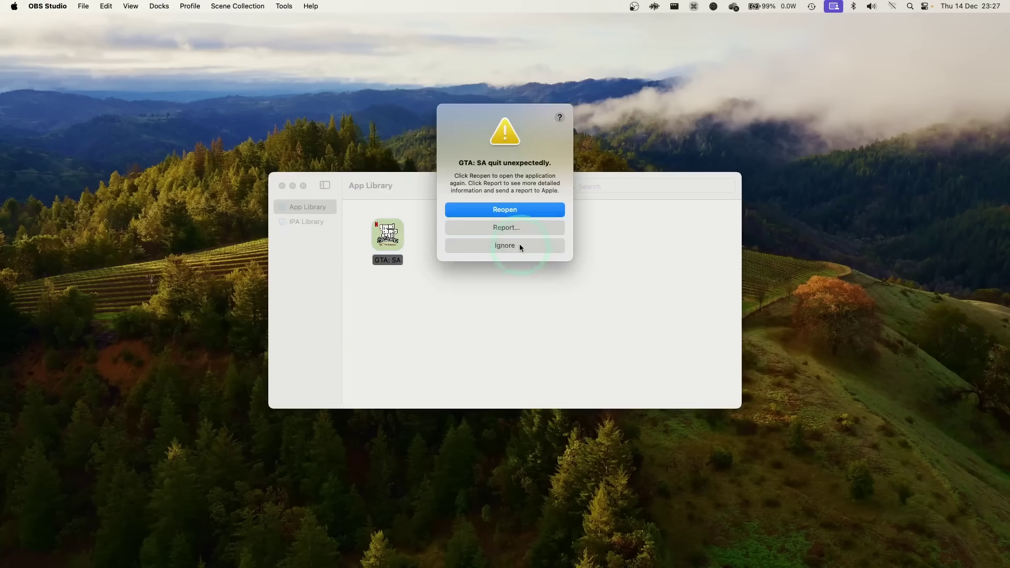
Step: Dismiss the crash report, relaunch GTA: SA from the App Library and download its required additional files
{"action": "left_click", "coordinate": [519, 245]}
{"action": "left_click", "coordinate": [385, 243]}
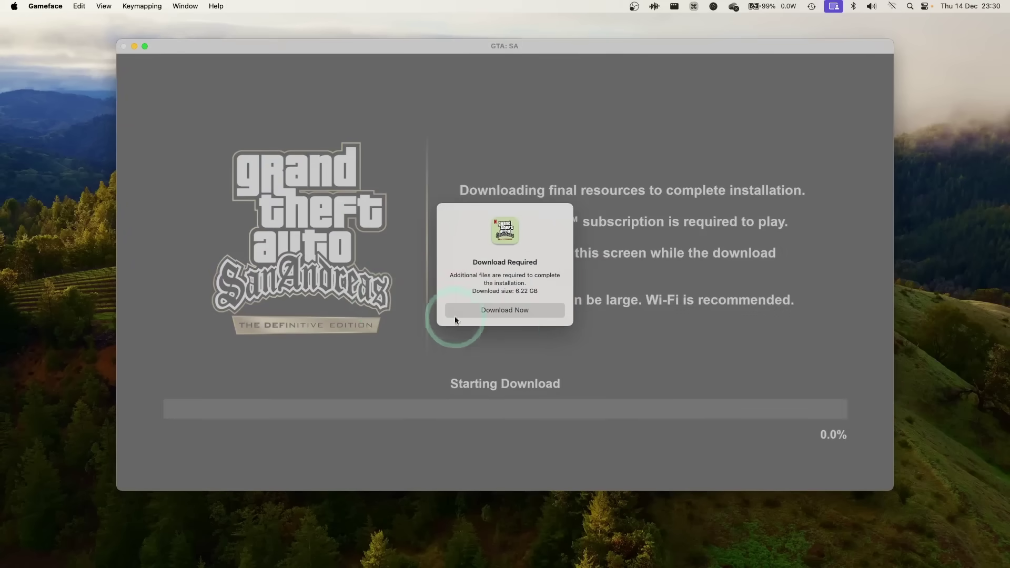
{"action": "left_click", "coordinate": [502, 311]}
Step: Proceed past the Netflix Games welcome prompt to sign in with a Netflix account
{"action": "left_click", "coordinate": [275, 389]}
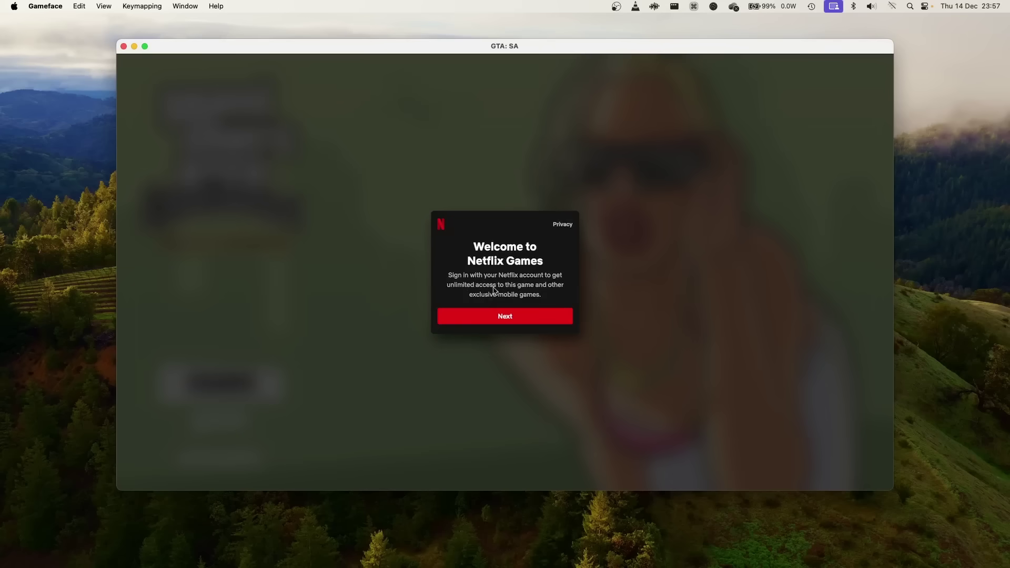
{"action": "left_click", "coordinate": [581, 551]}
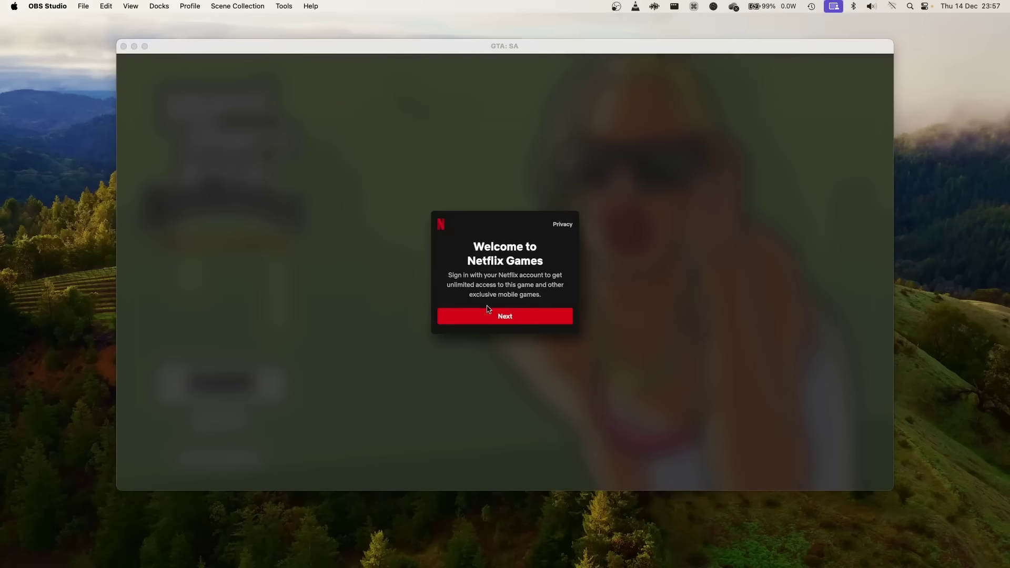
{"action": "left_click", "coordinate": [488, 314]}
{"action": "left_click", "coordinate": [403, 235]}
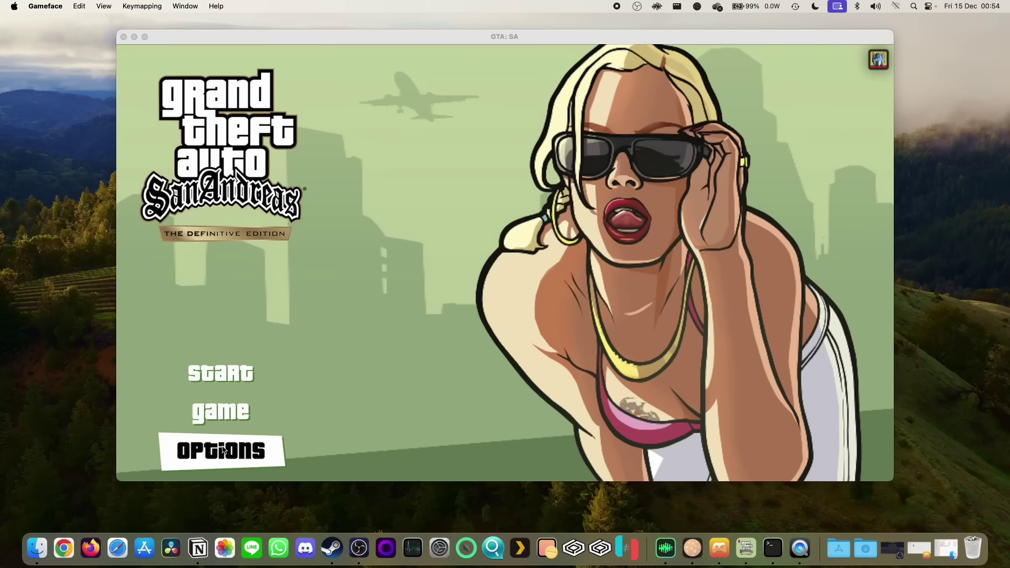
Step: Start the game from the San Andreas main menu
{"action": "key", "text": "Up"}
{"action": "key", "text": "Up"}
{"action": "key", "text": "Down"}
{"action": "key", "text": "Down"}
{"action": "key", "text": "Return"}
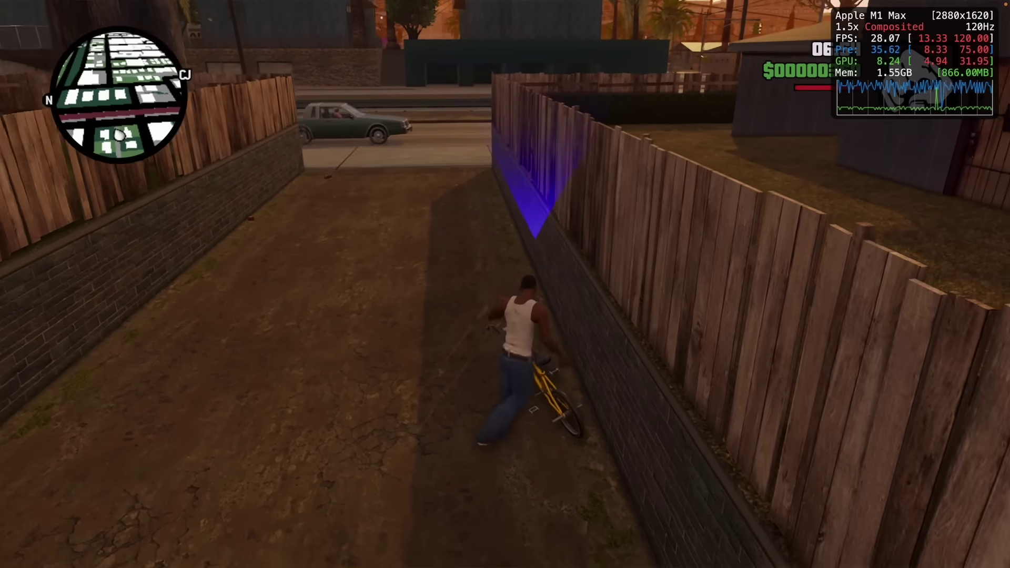
{"action": "key", "text": "w"}
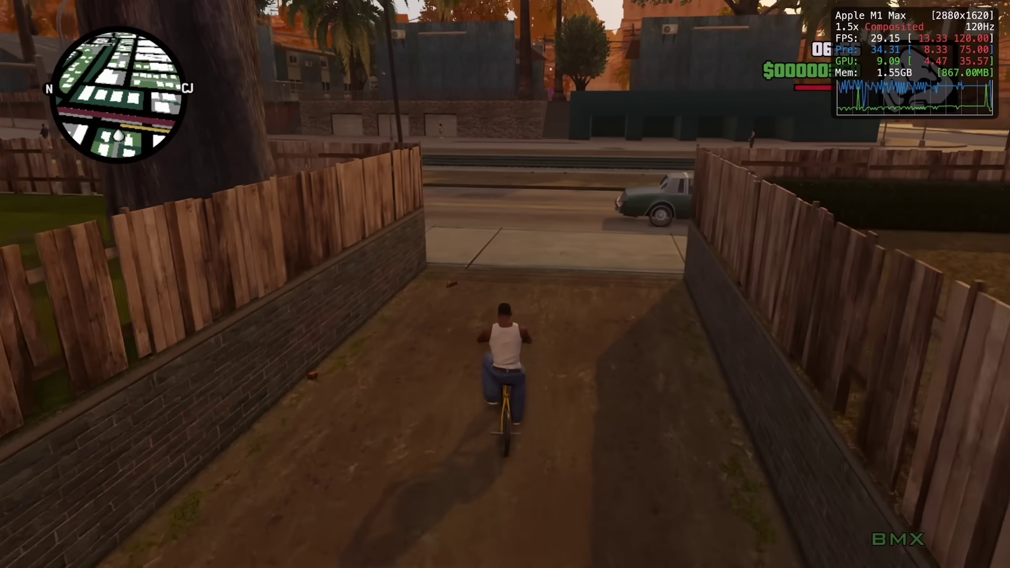
{"action": "key", "text": "d"}
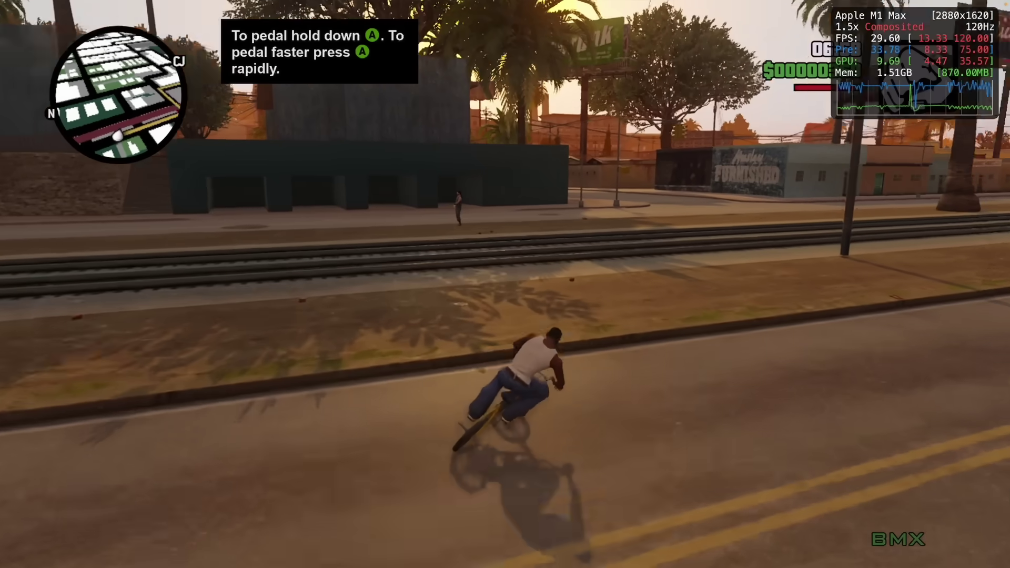
{"action": "key", "text": "d"}
{"action": "key", "text": "w"}
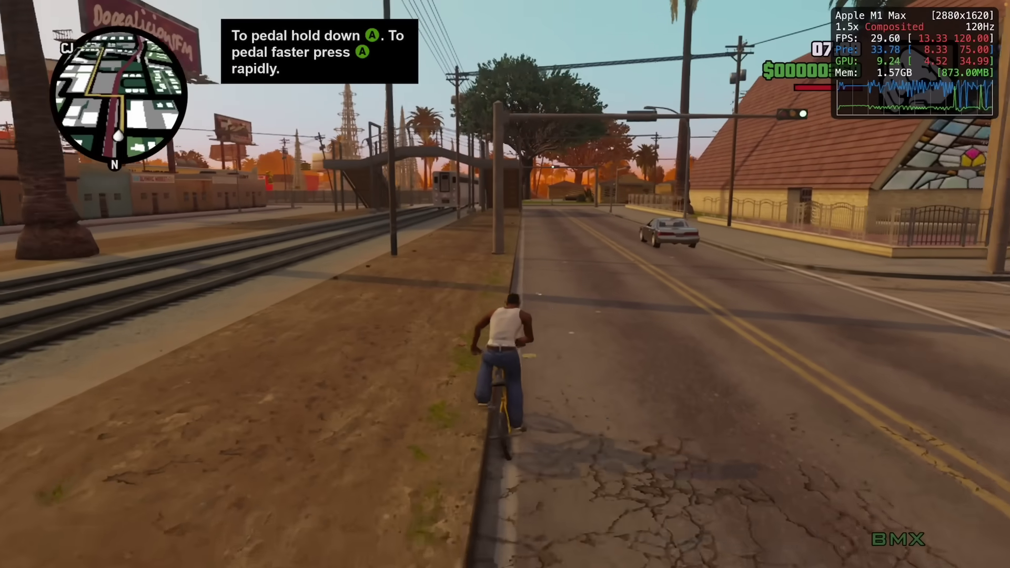
{"action": "key", "text": "w"}
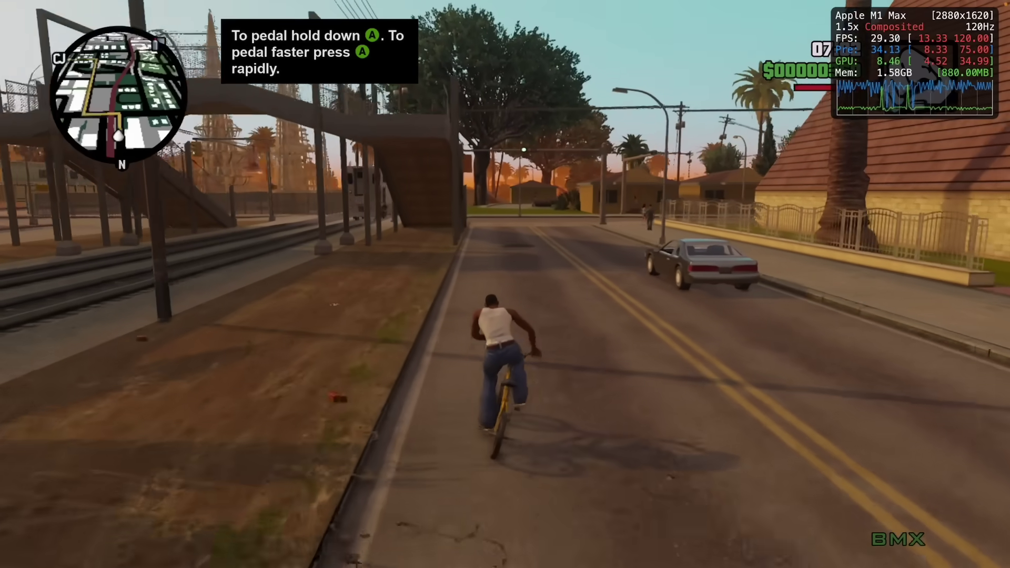
{"action": "key", "text": "w"}
{"action": "key", "text": "a"}
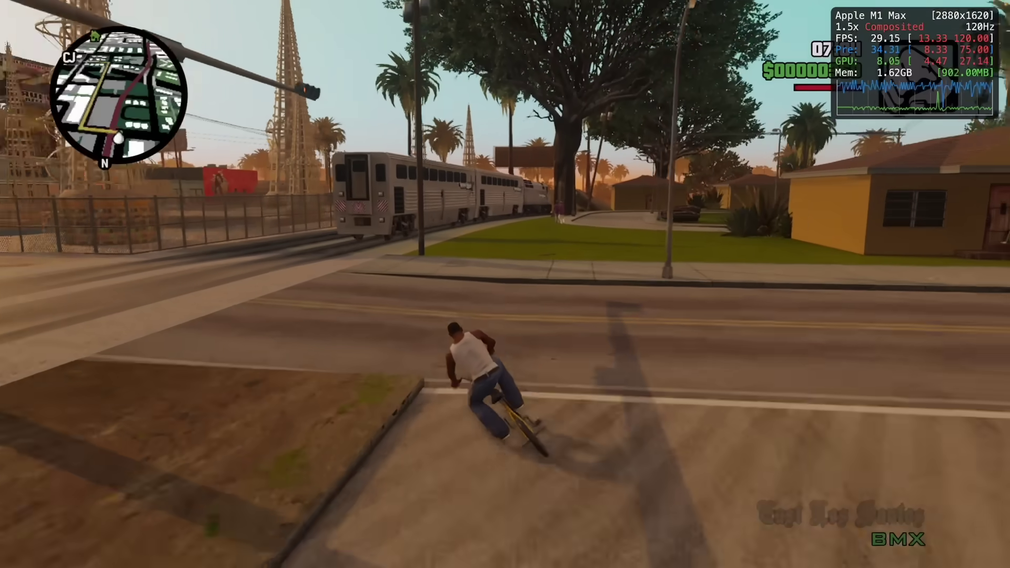
{"action": "key", "text": "a"}
{"action": "key", "text": "w"}
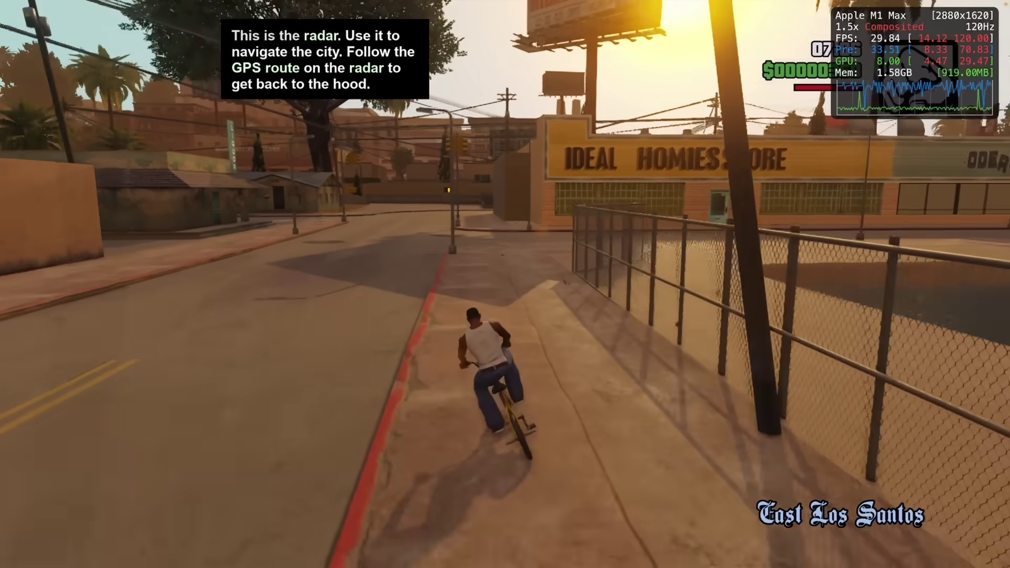
{"action": "key", "text": "w"}
{"action": "key", "text": "a"}
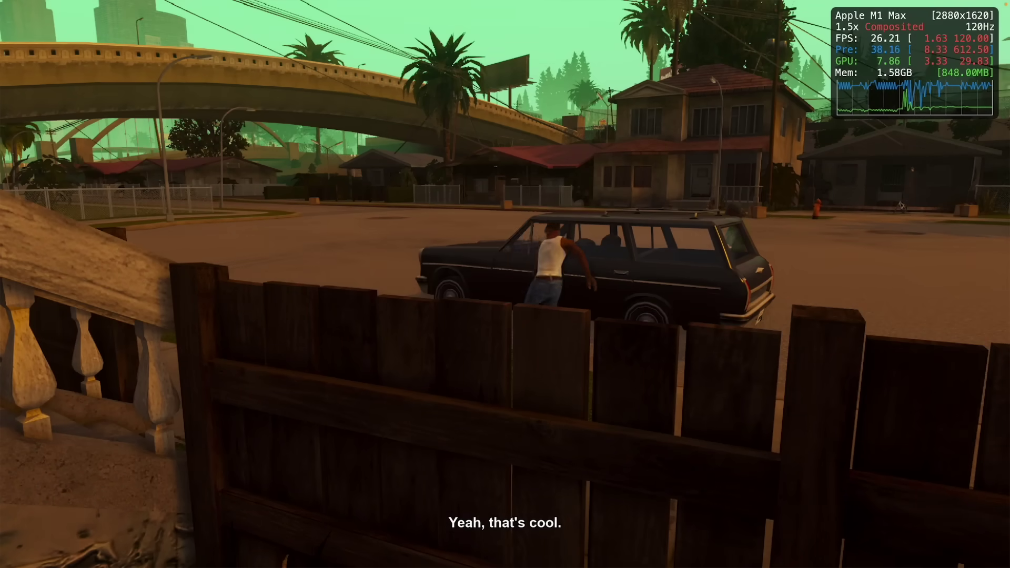